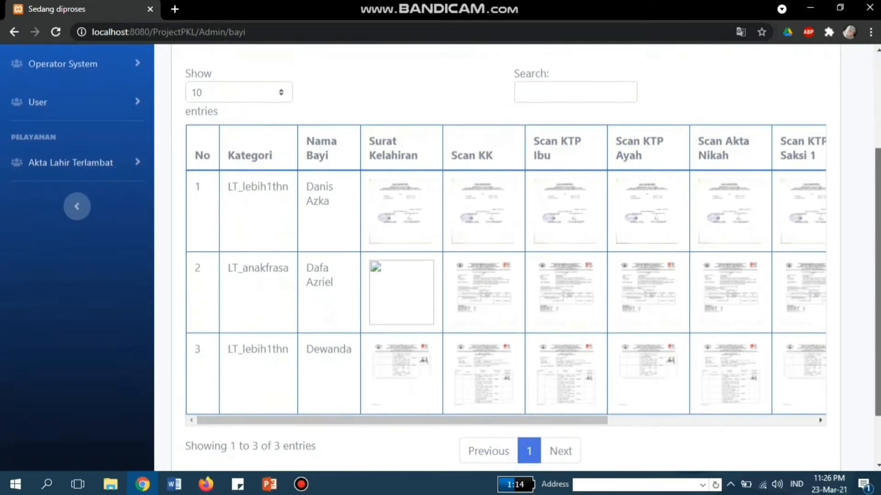
Step: Scroll the Data Bayi table and slide it right to show the Scan Asi, Scan Sptjm and Aksi columns
scroll(504, 257, up, 5)
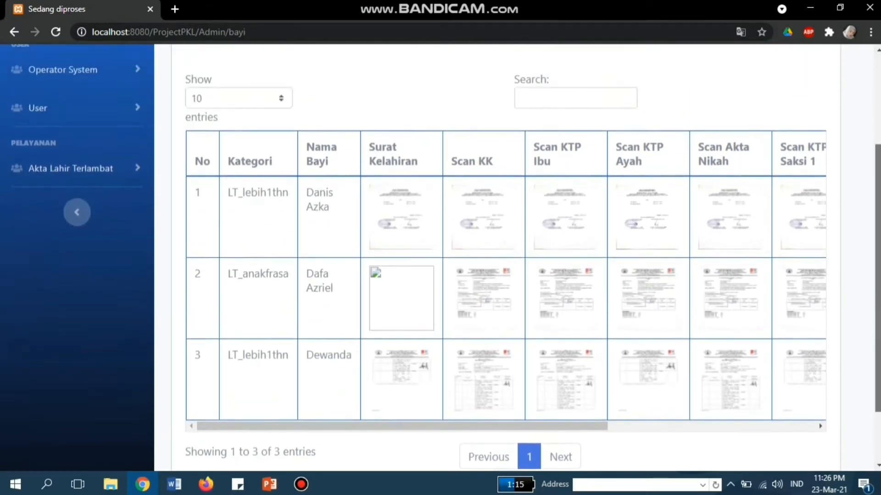
scroll(504, 257, down, 2)
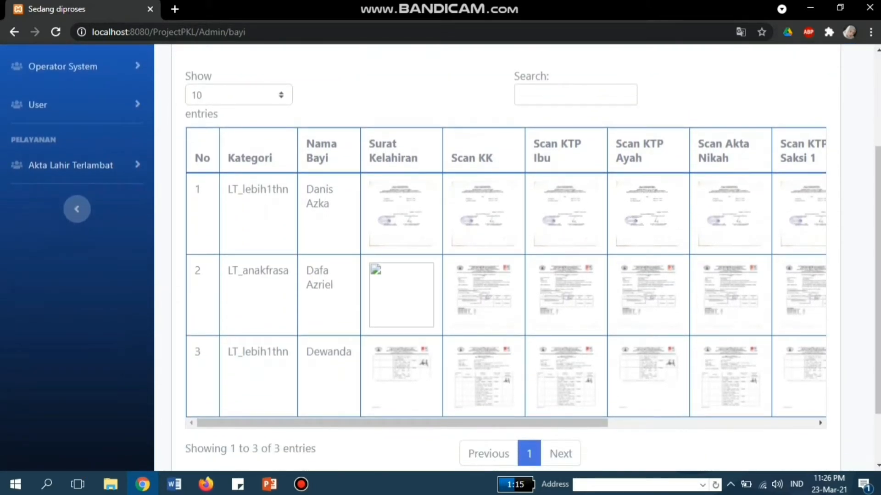
drag(402, 423, 609, 423)
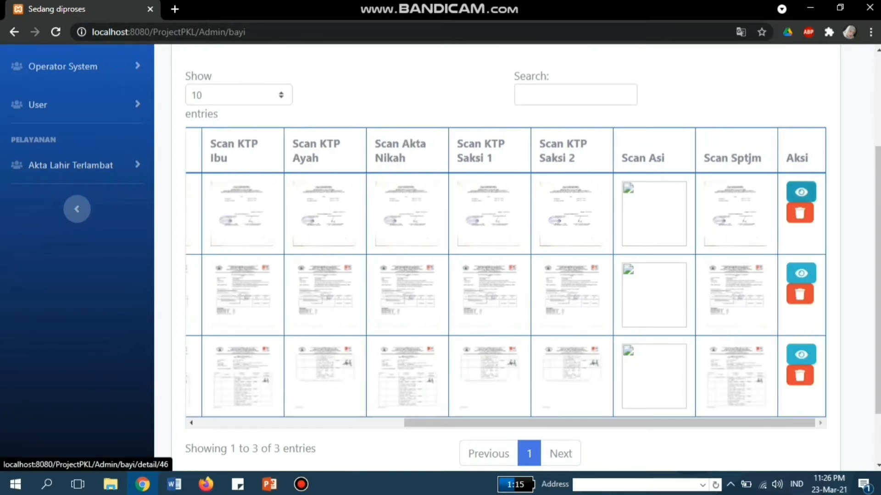
click(801, 191)
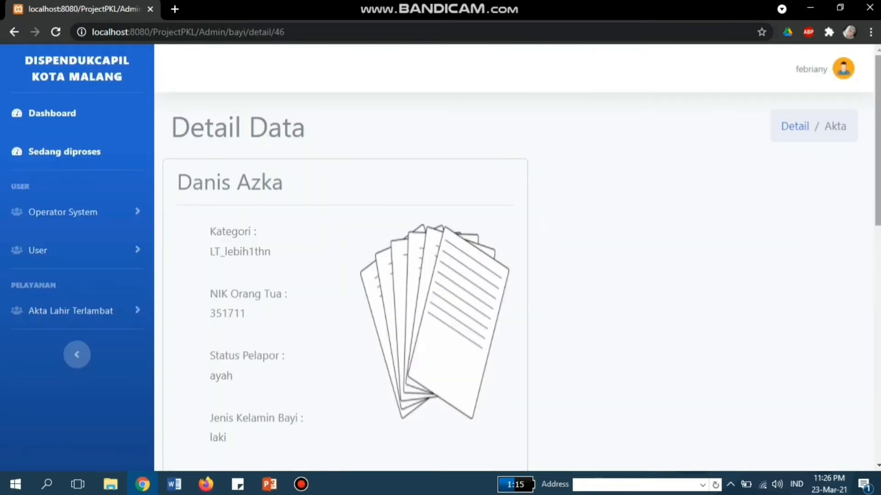
scroll(440, 257, down, 2)
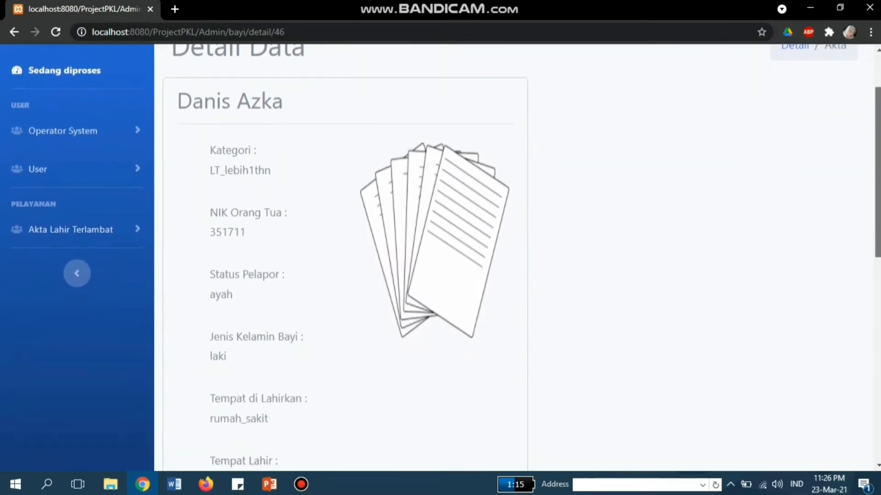
scroll(440, 257, down, 7)
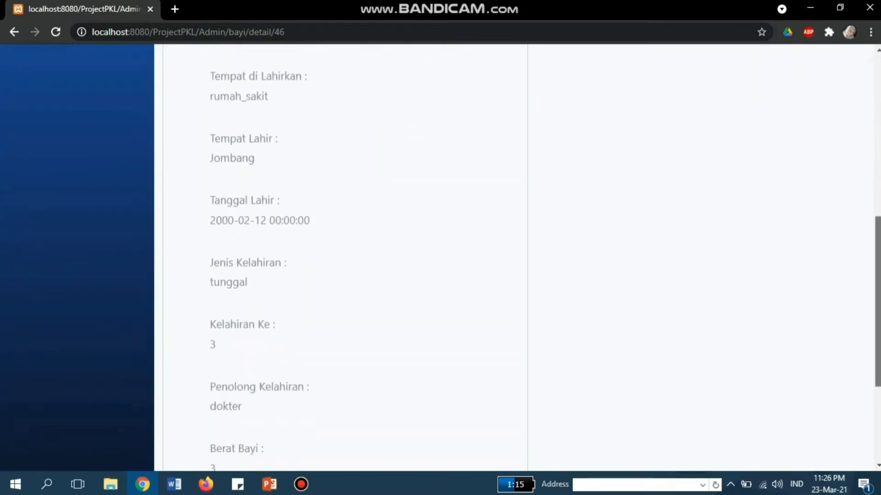
scroll(440, 257, down, 4)
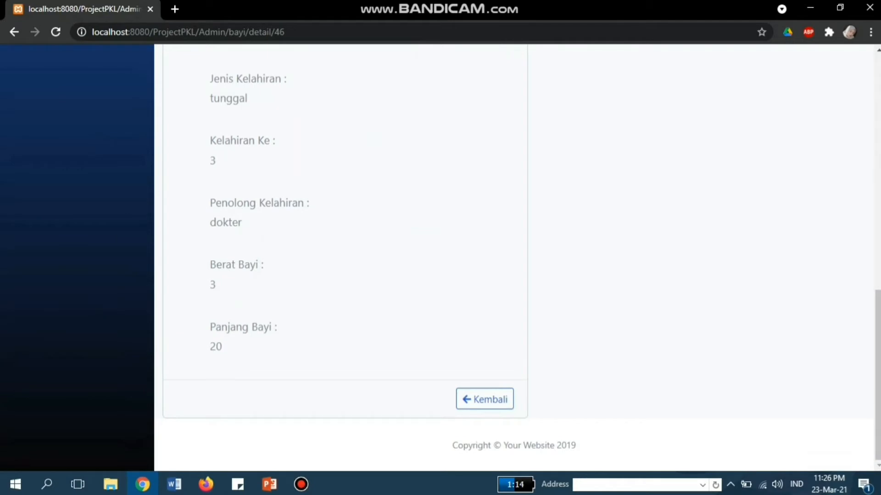
click(485, 399)
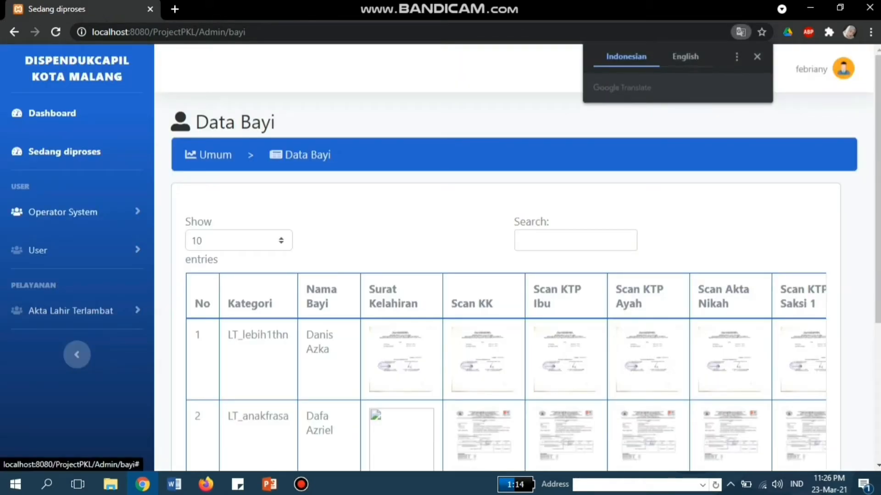
Step: Open Data Pegawai under User, review its five employees, and start a new employee entry
click(69, 250)
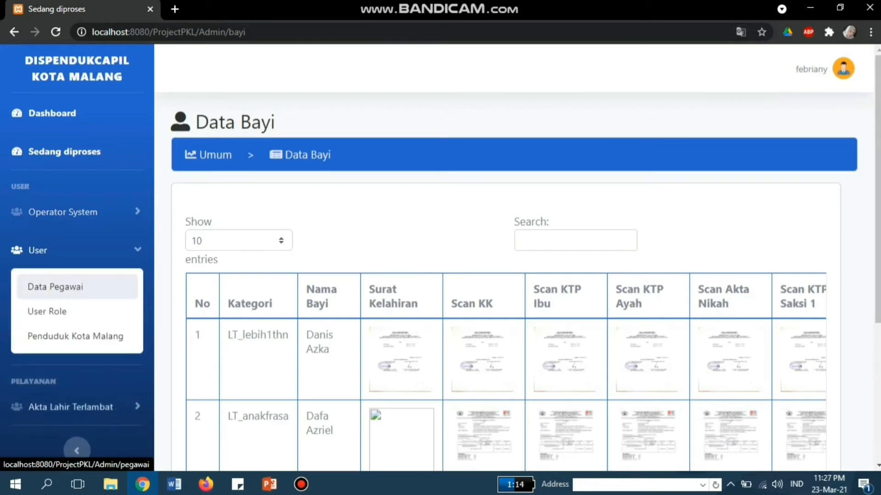
click(55, 286)
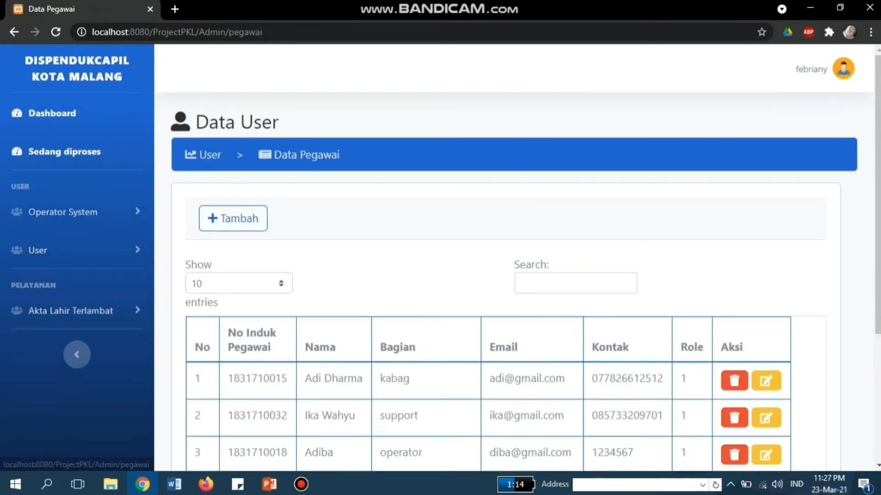
scroll(518, 256, down, 2)
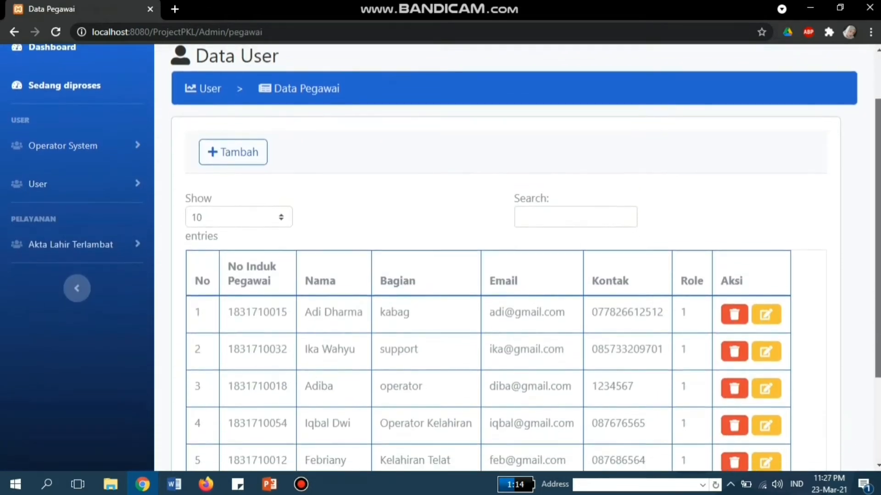
scroll(518, 257, down, 3)
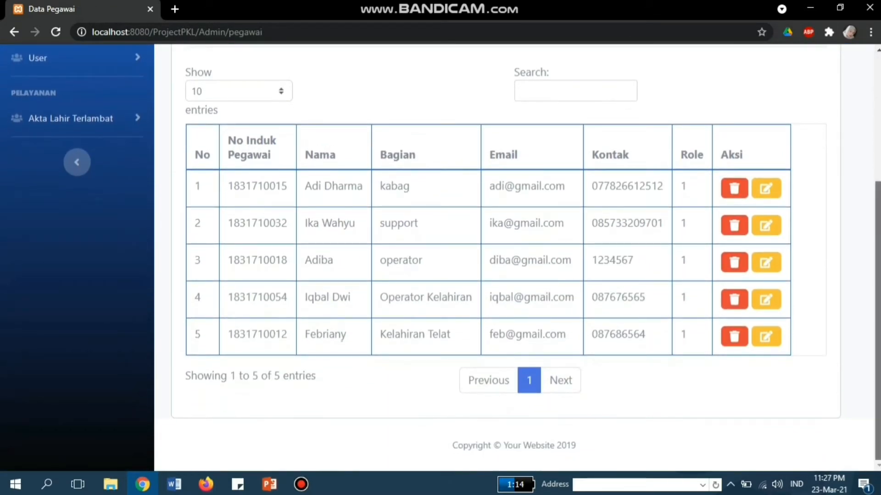
scroll(518, 257, up, 4)
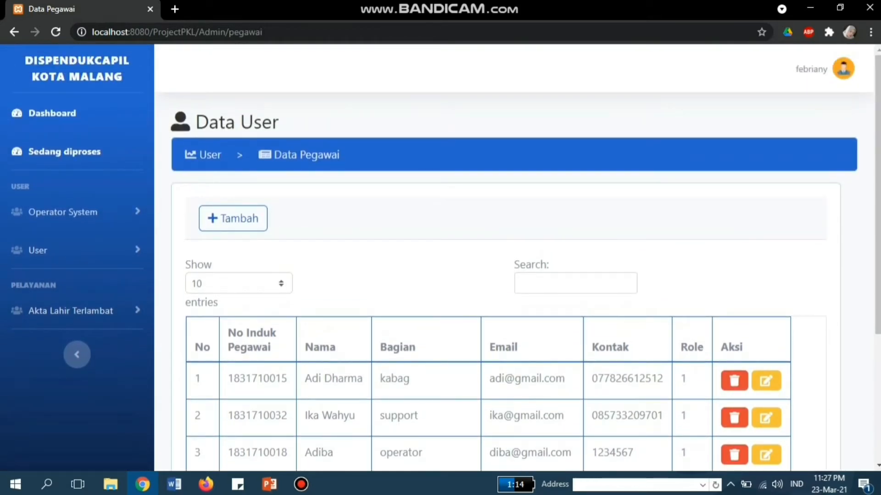
click(233, 218)
Step: Enter the employee's ID number, full name, Kelahiran section, e-mail and contact number, then submit
click(293, 256)
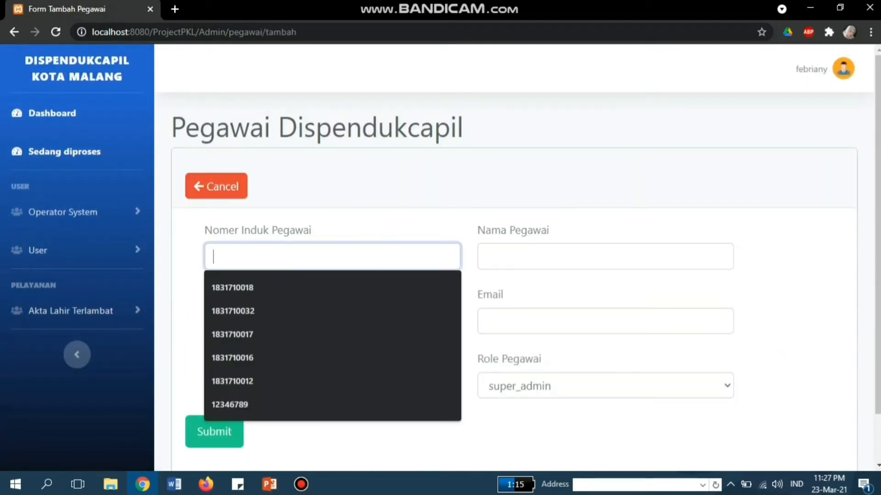
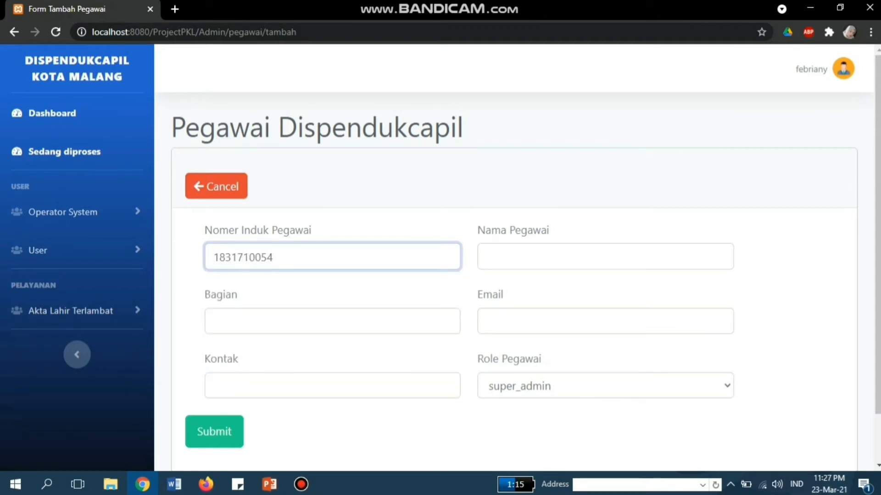
click(605, 256)
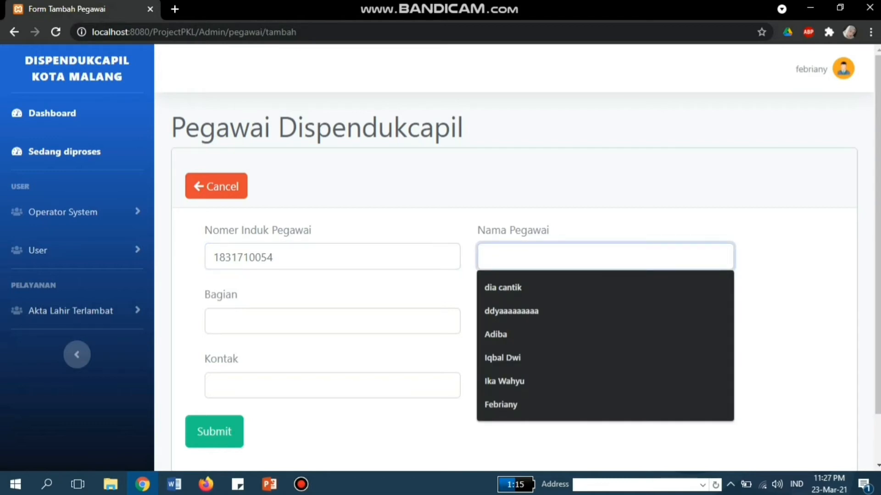
text(Darwansyah)
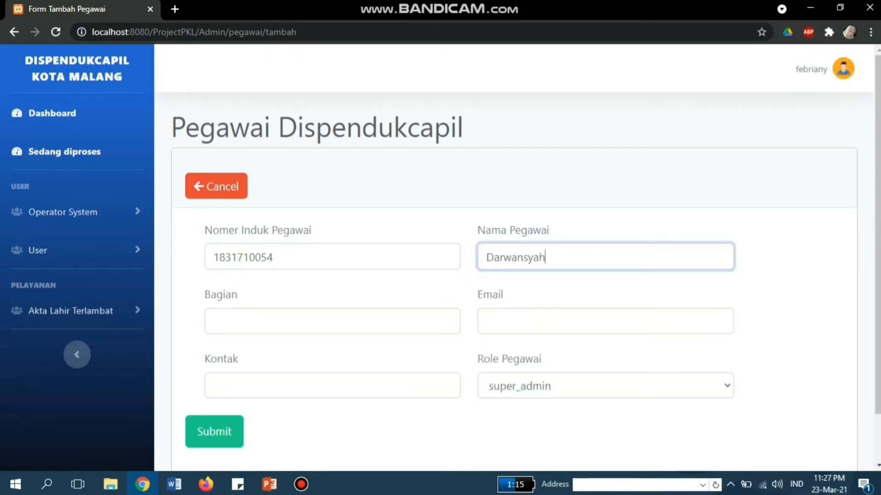
click(332, 321)
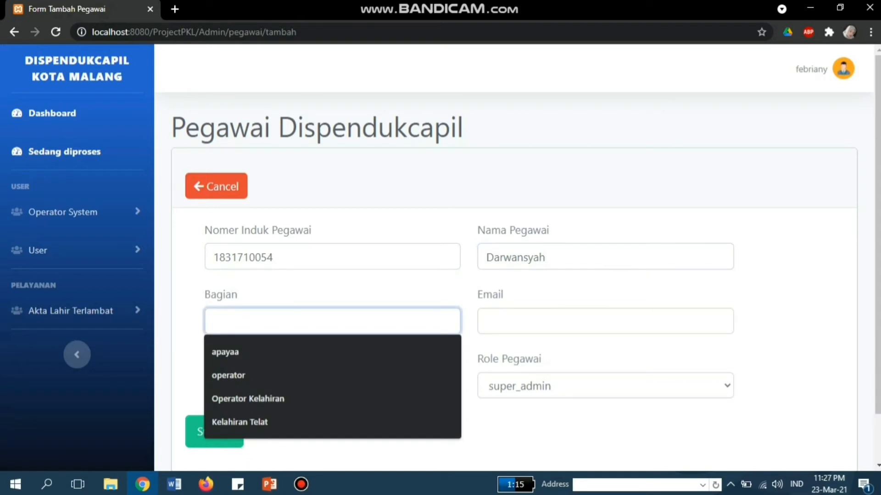
text(Kelahia)
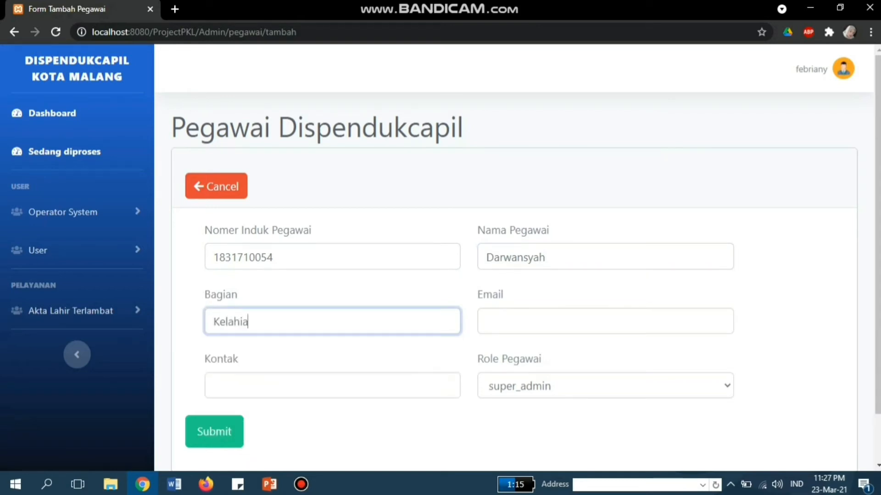
key(BackSpace)
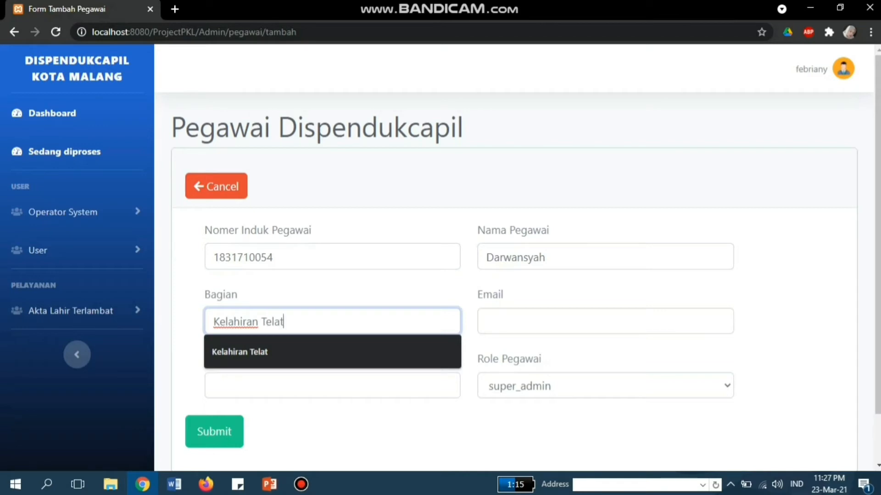
key(Tab)
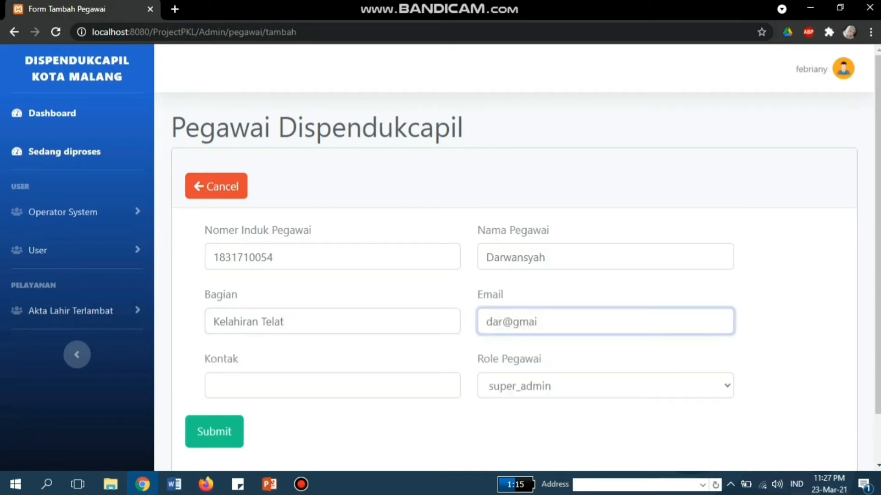
key(Tab)
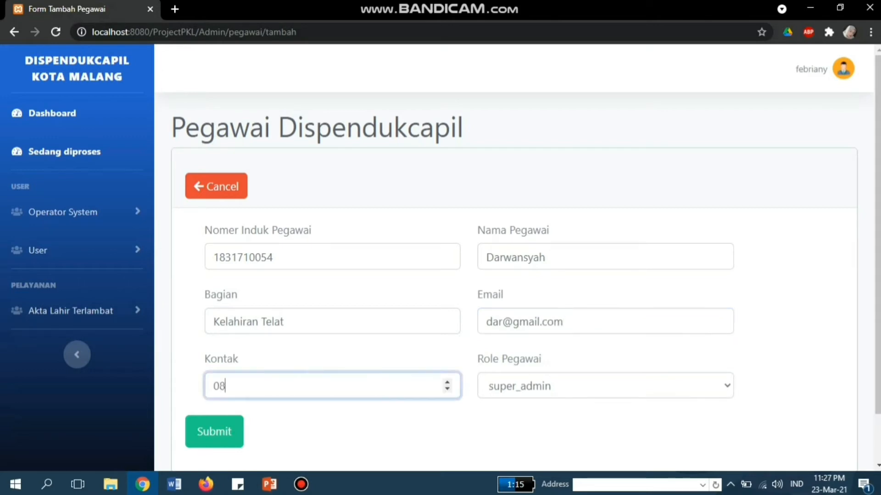
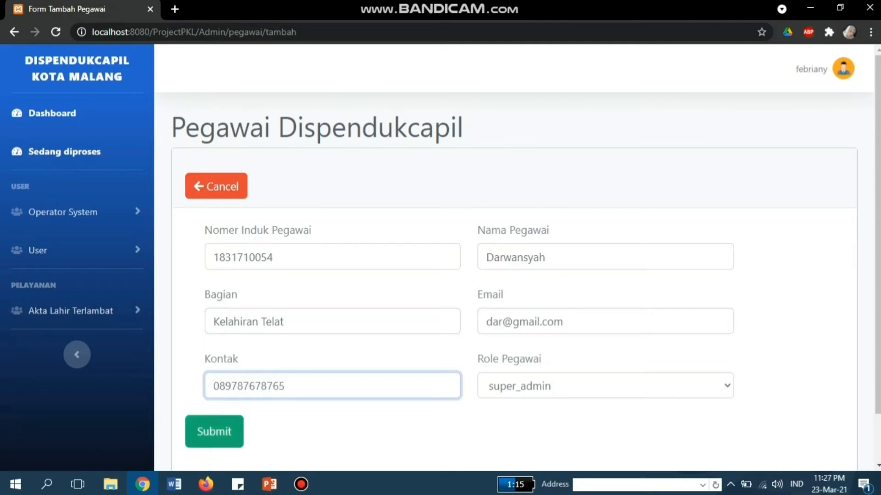
click(214, 432)
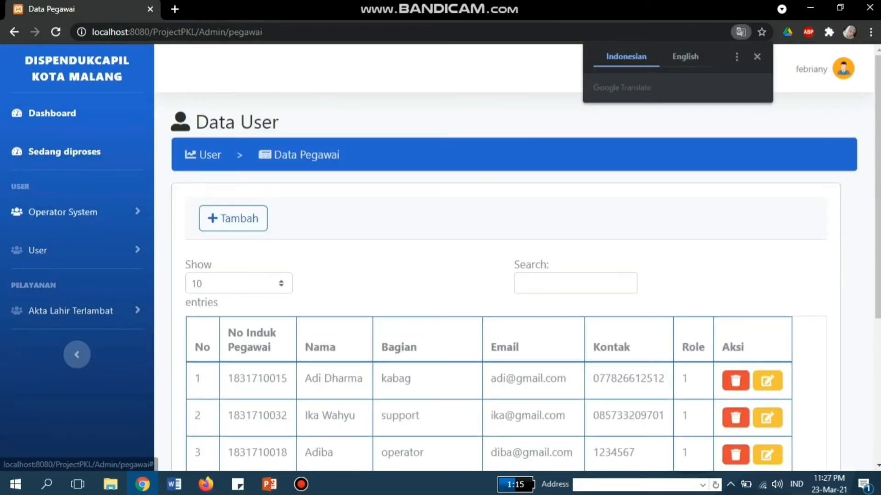
Step: Open the Operator System registration form and fill in the employee's ID number and suggested e-mail
click(62, 212)
click(48, 248)
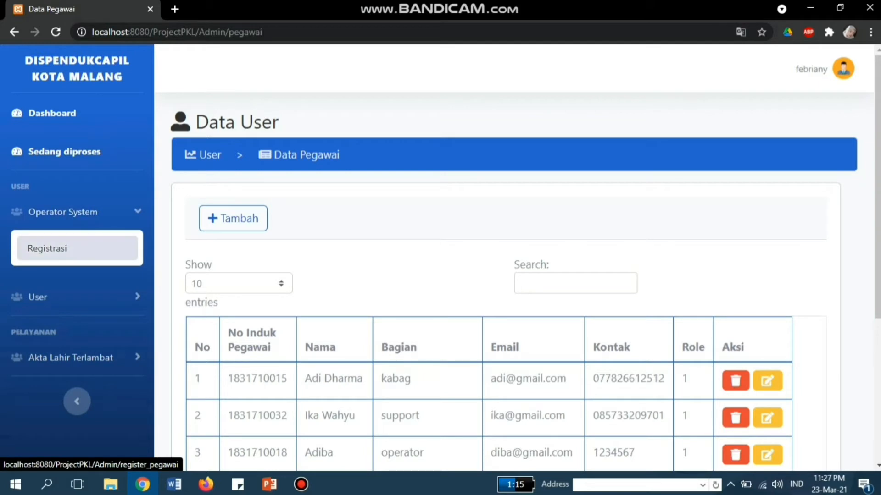
click(213, 226)
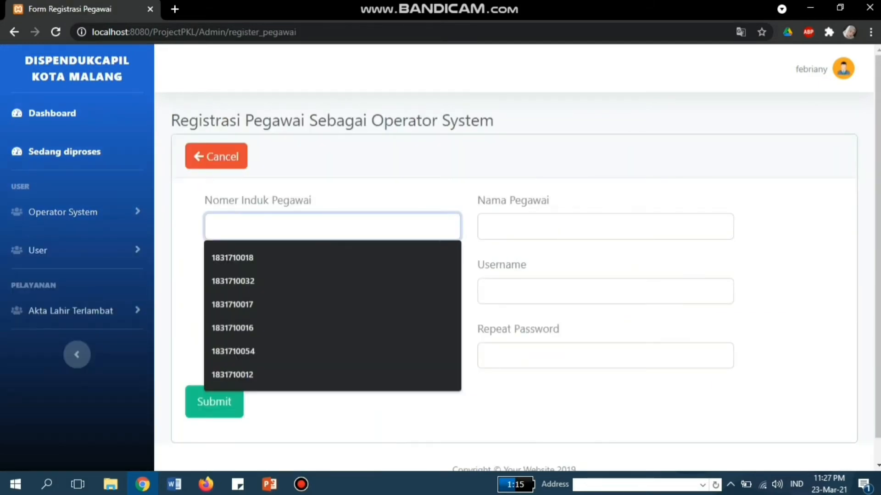
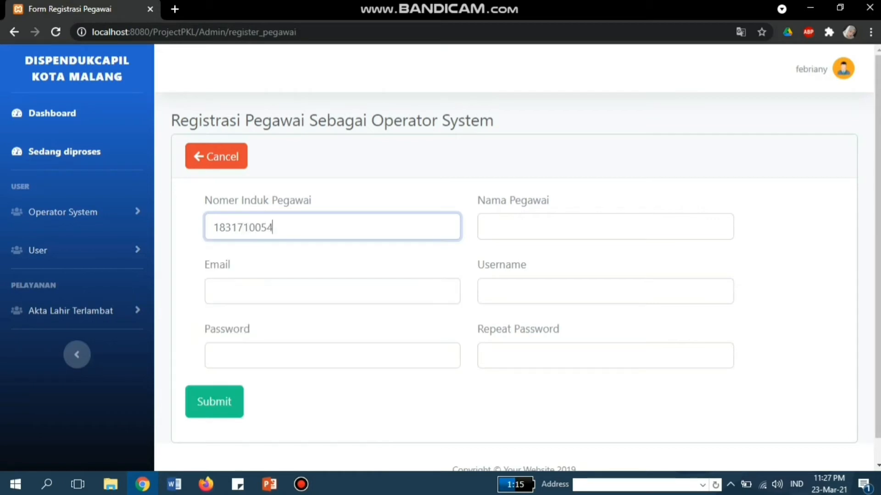
click(214, 291)
text(dar)
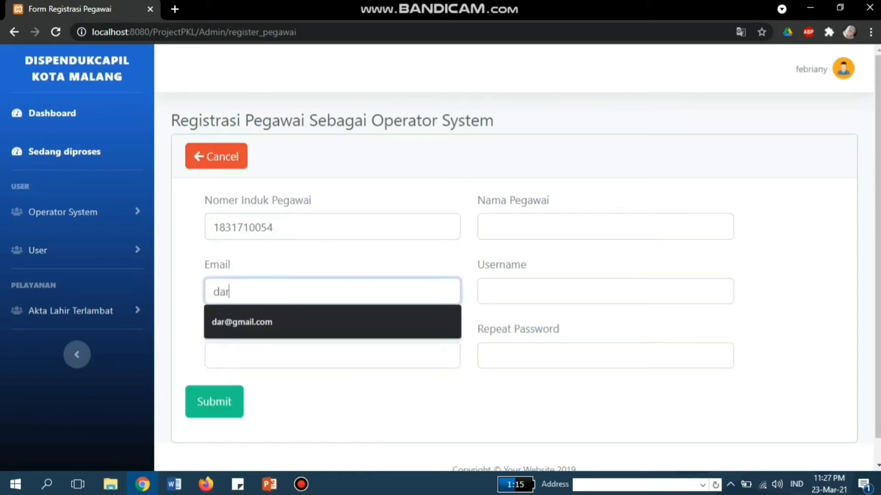
key(Down)
key(Return)
Step: Enter the employee's name and username, set the password, and submit the registration
click(487, 227)
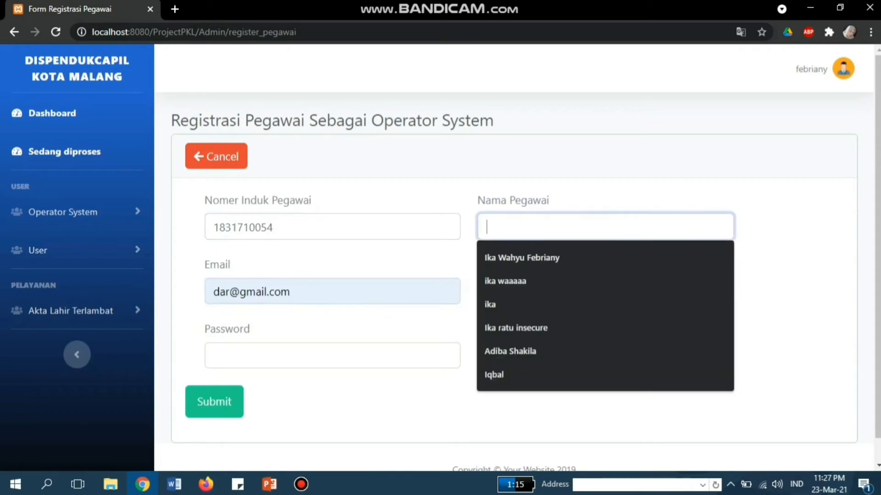
text(Darwans)
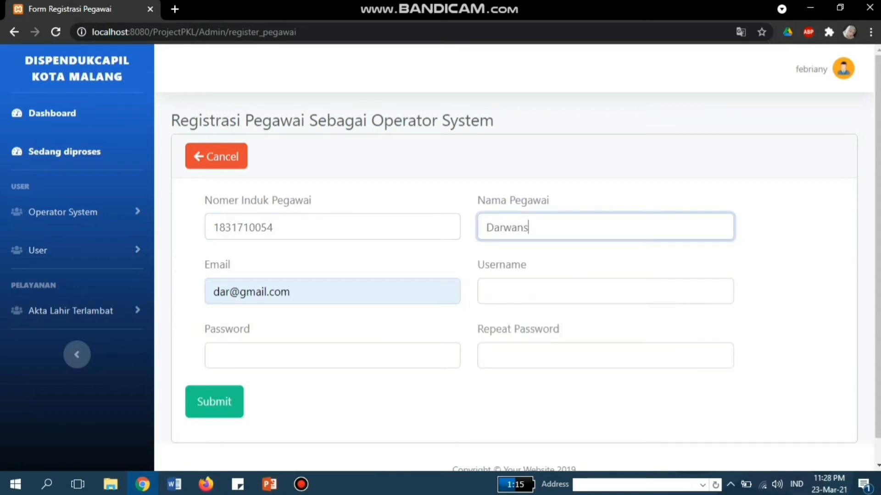
text(yah)
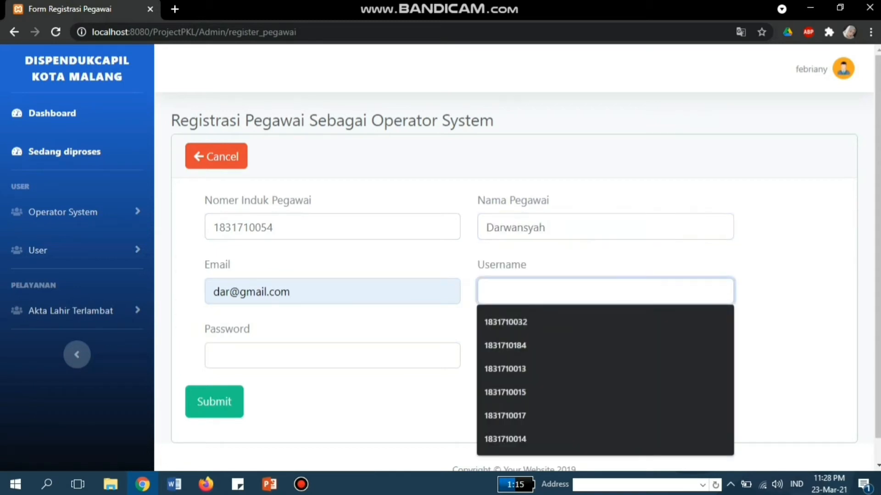
text(darwansyah)
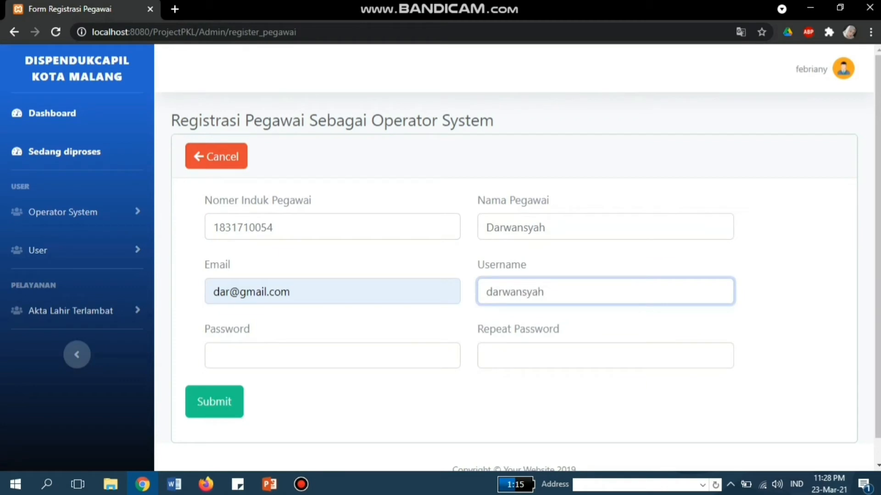
key(Tab)
text(••)
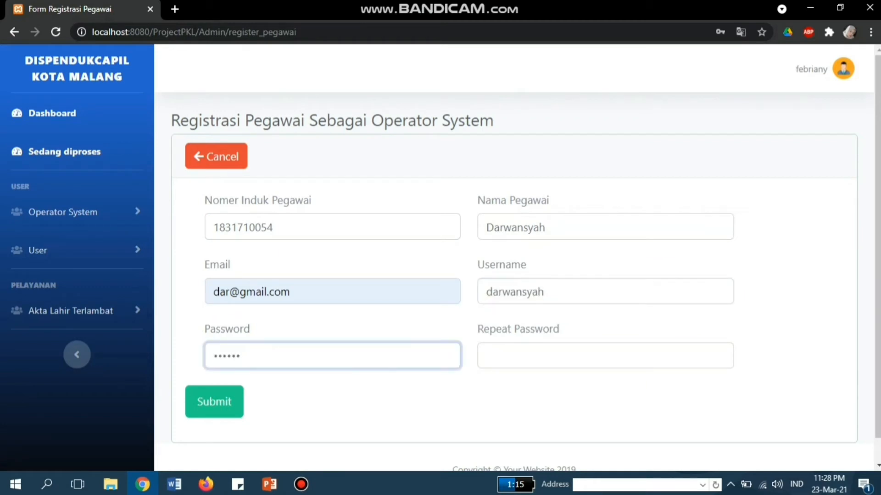
key(Tab)
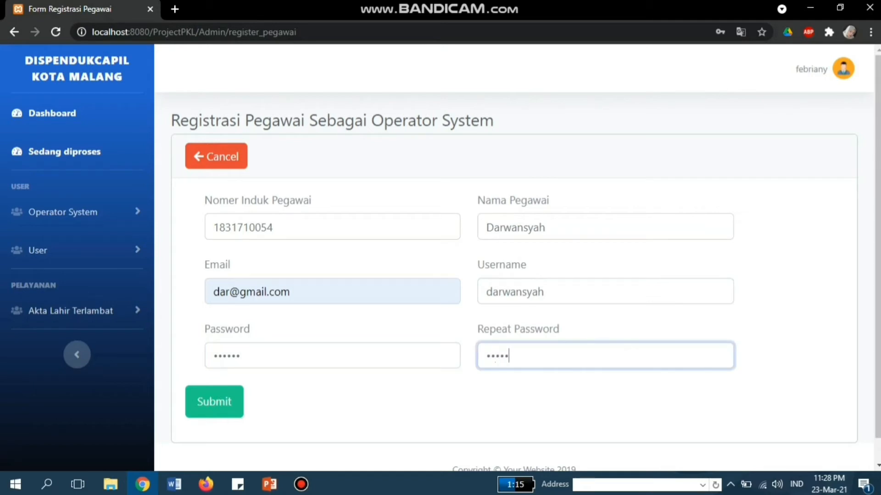
key(Return)
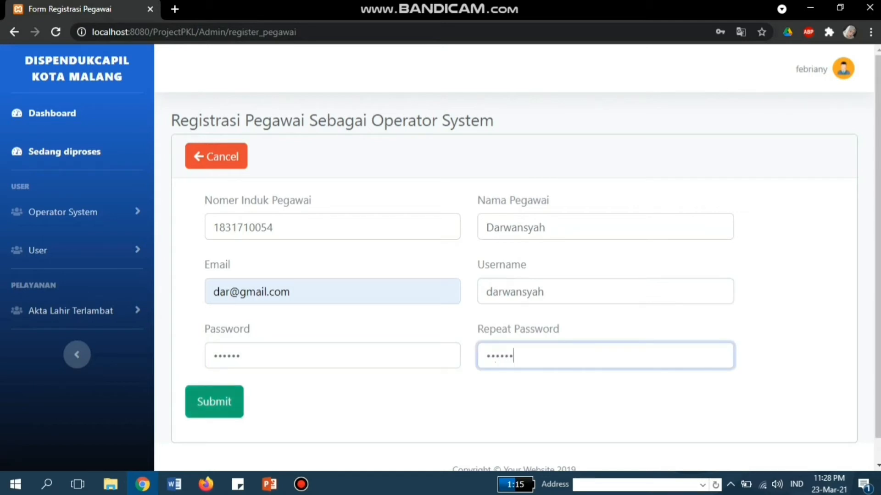
scroll(517, 256, down, 4)
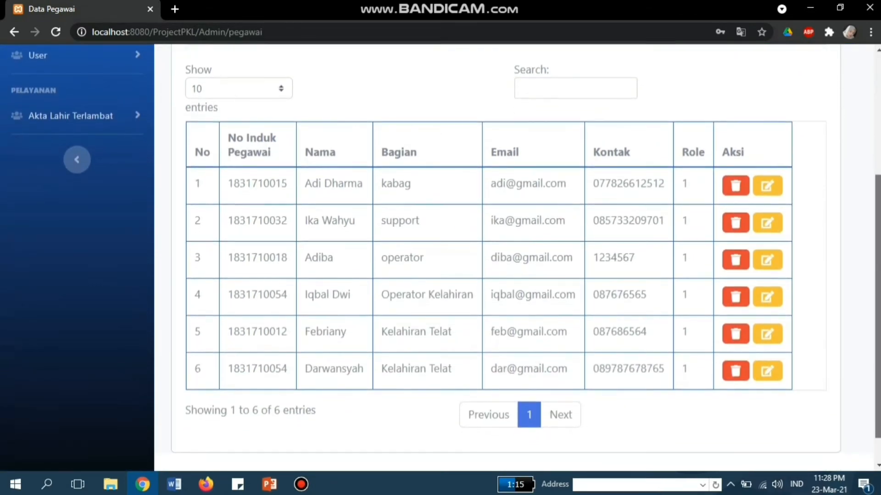
Step: Return to the top of the six-employee list and expand the User menu
scroll(517, 257, up, 4)
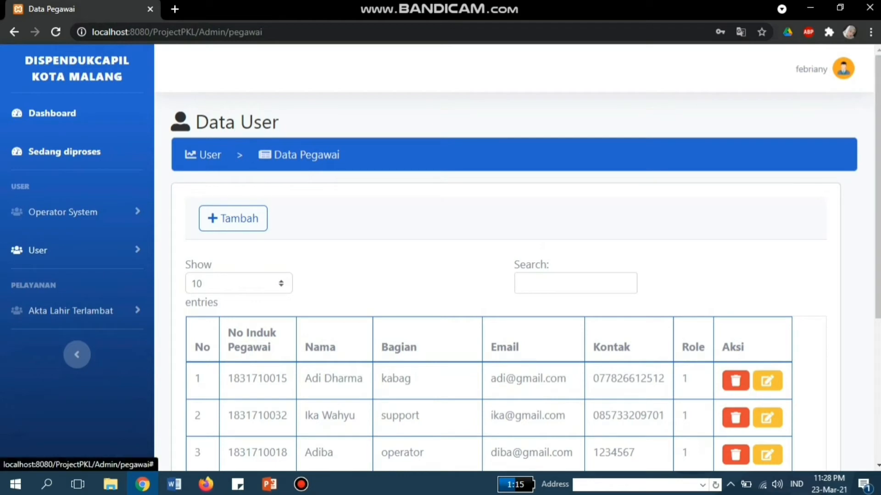
click(38, 250)
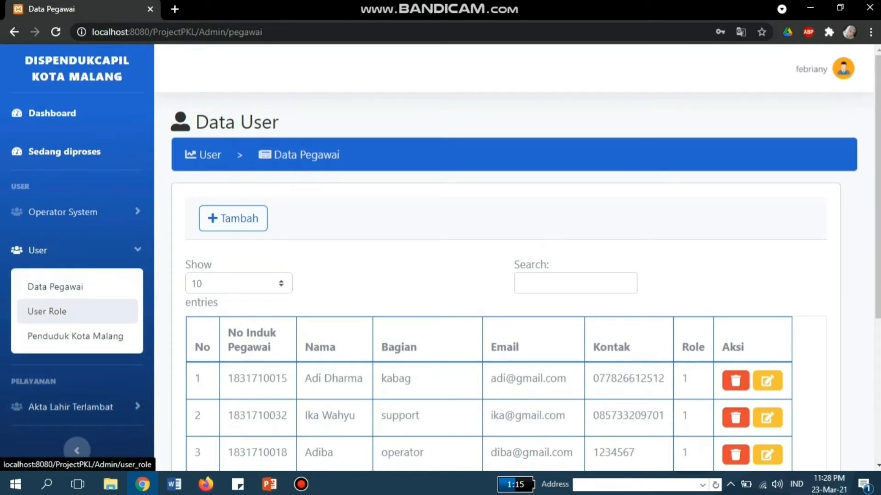
Step: Open Penduduk Kota Malang and look through the eight residents in Data Penduduk
click(76, 336)
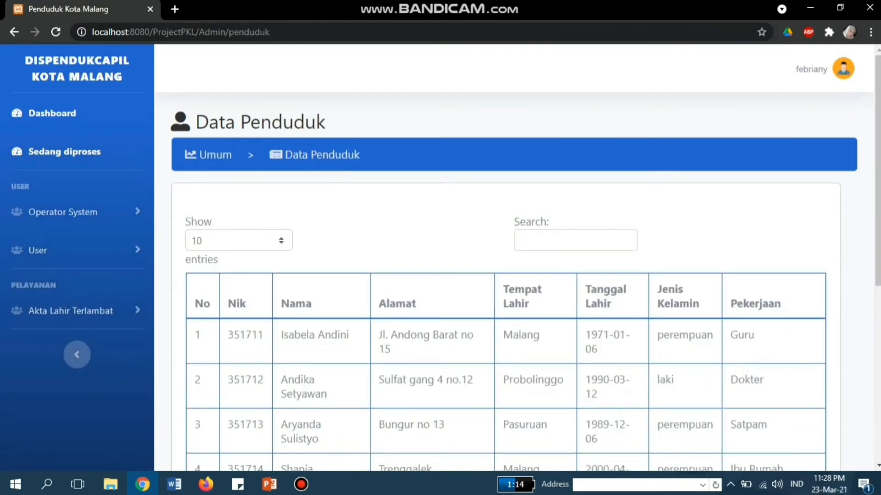
scroll(440, 257, down, 4)
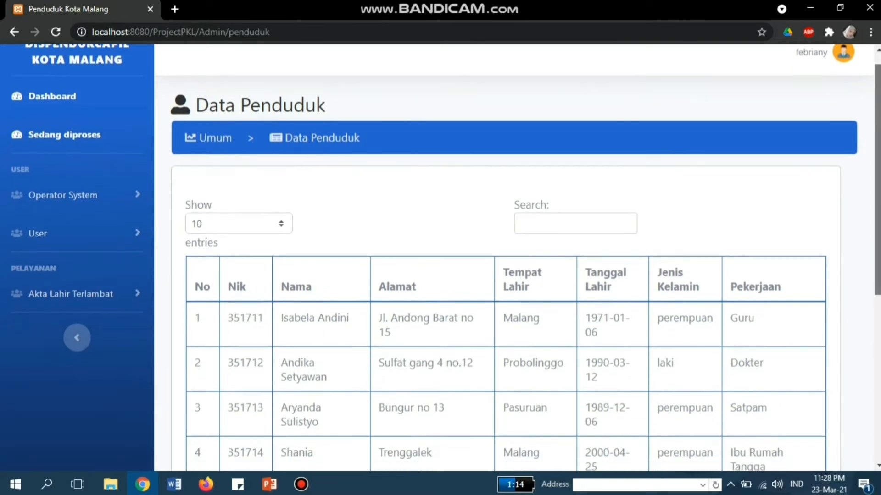
scroll(440, 256, down, 3)
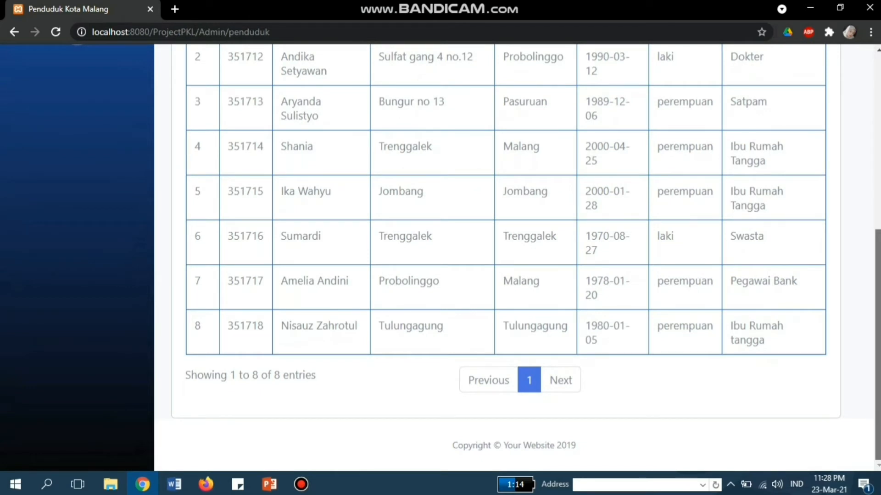
scroll(440, 257, up, 3)
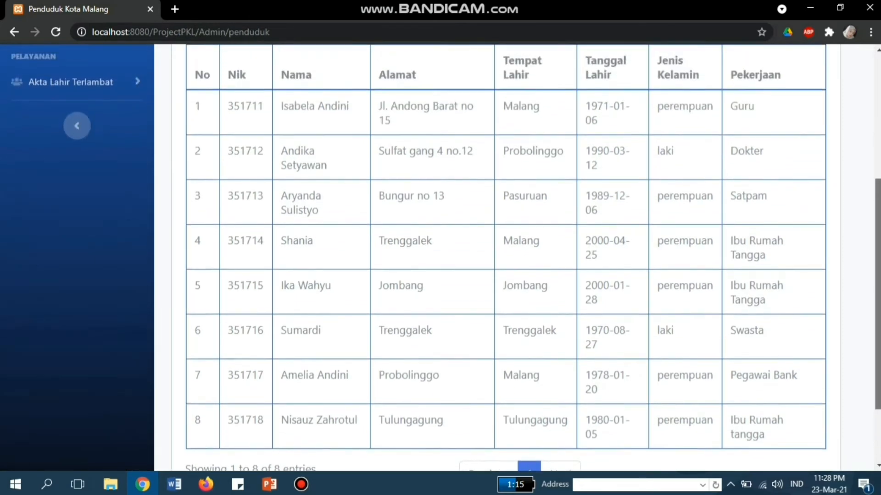
scroll(441, 257, up, 4)
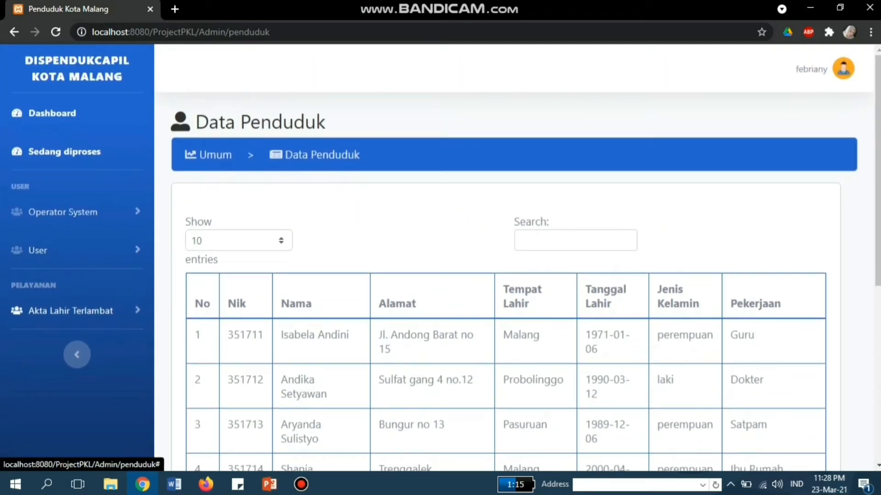
click(73, 311)
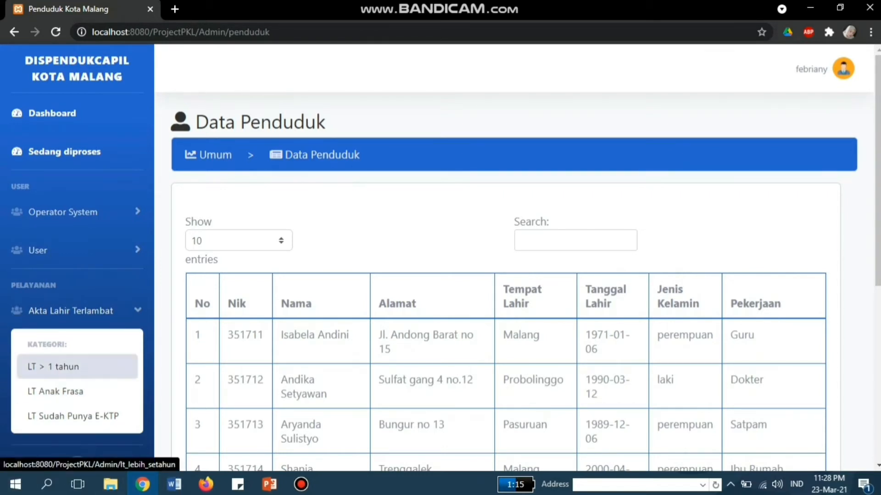
Step: Start an LT > 1 tahun record, then select the row 4 resident's NIK in Data Penduduk
click(77, 366)
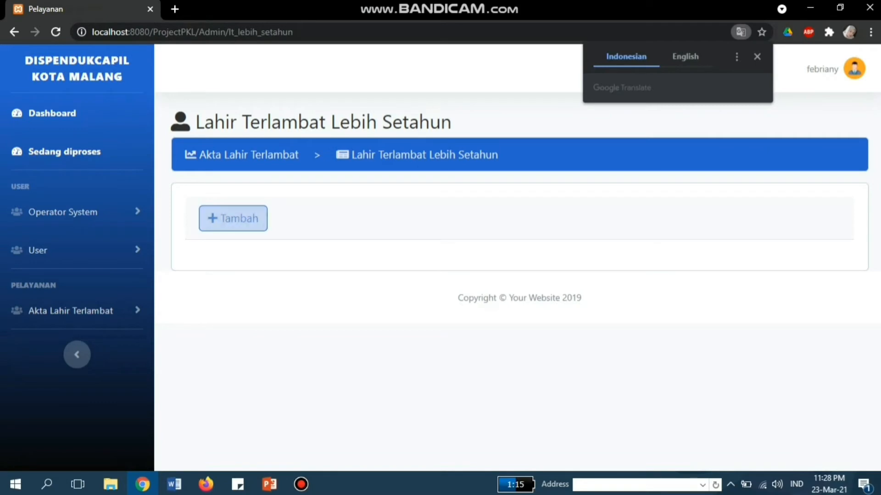
click(233, 218)
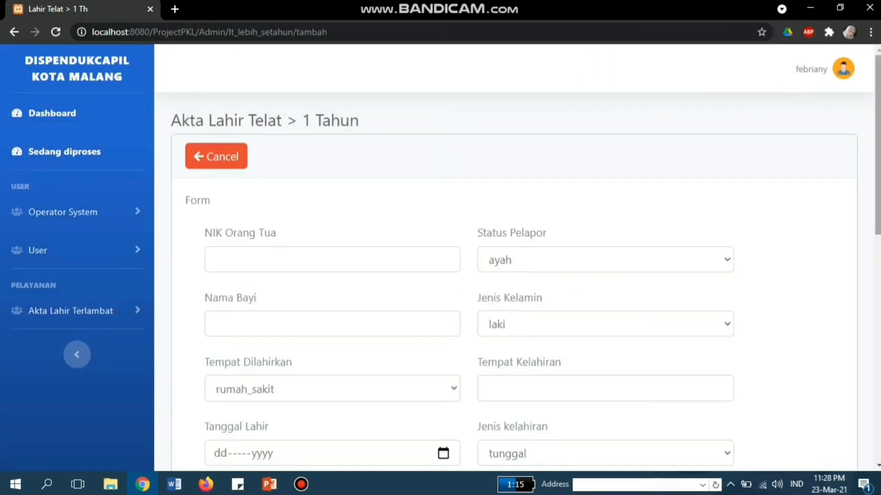
scroll(514, 256, down, 1)
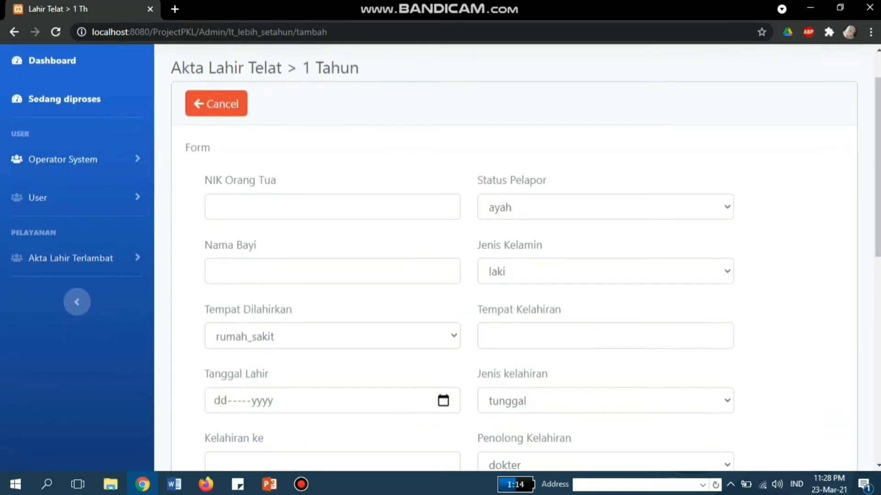
click(46, 197)
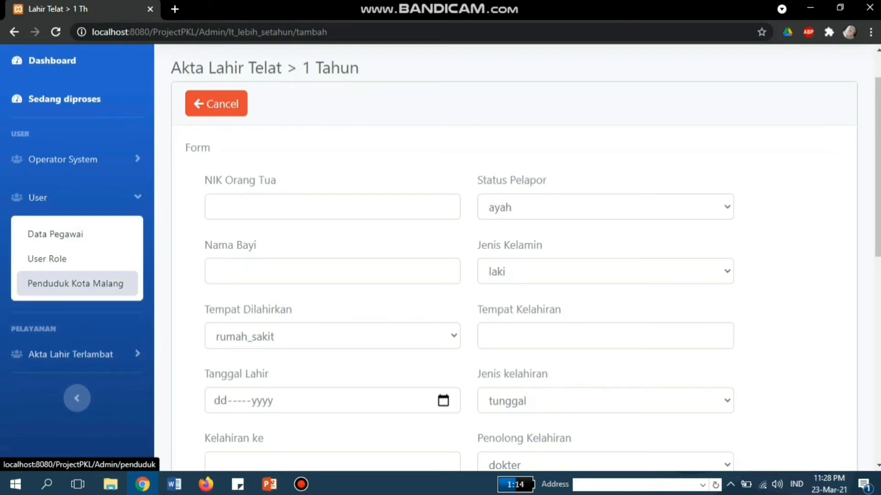
click(76, 284)
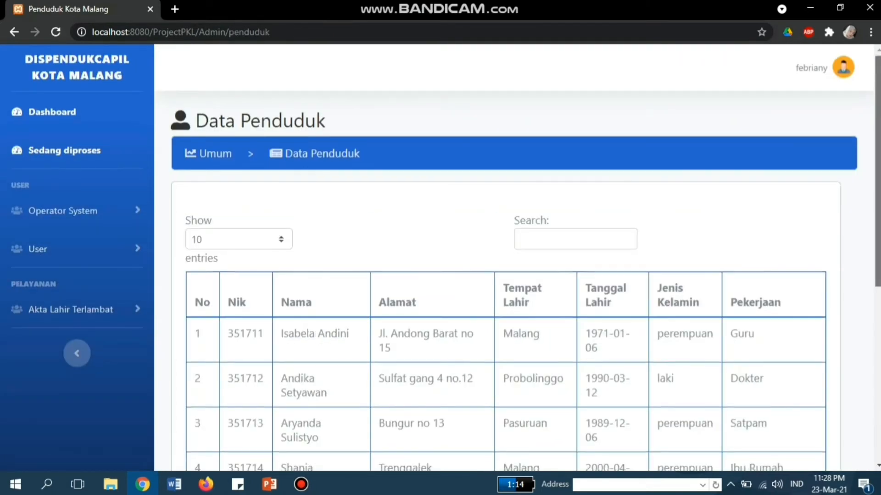
scroll(517, 257, down, 4)
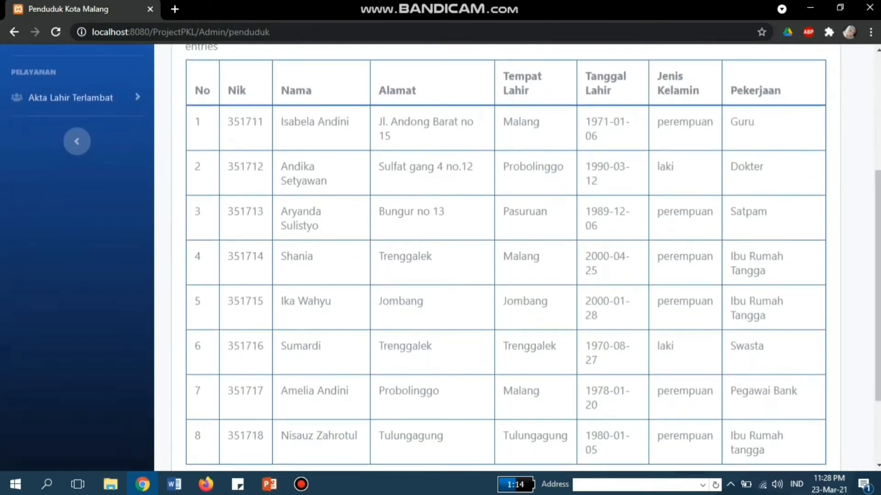
drag(264, 257, 227, 257)
key(ctrl+c)
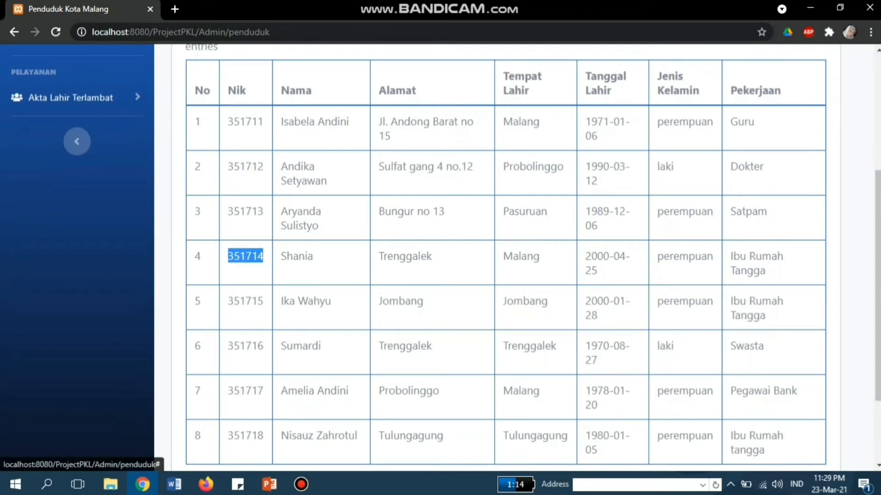
click(69, 97)
Step: Start a new LT > 1 tahun record with the pasted parent NIK, reporter ibu, baby's name, sex perempuan
click(53, 153)
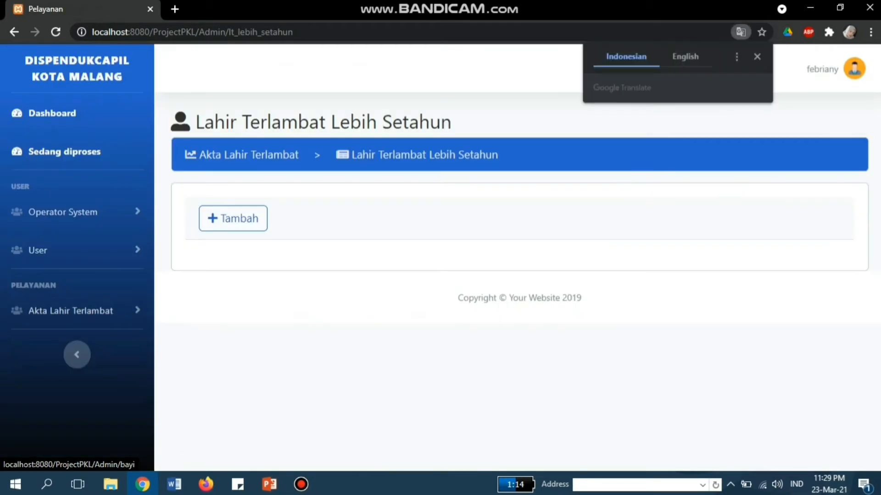
click(232, 218)
click(213, 260)
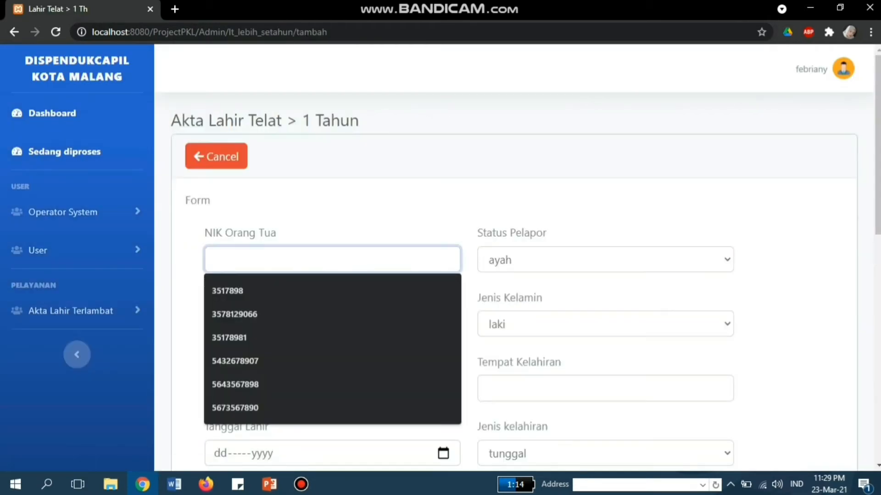
key(ctrl+v)
click(605, 260)
click(605, 295)
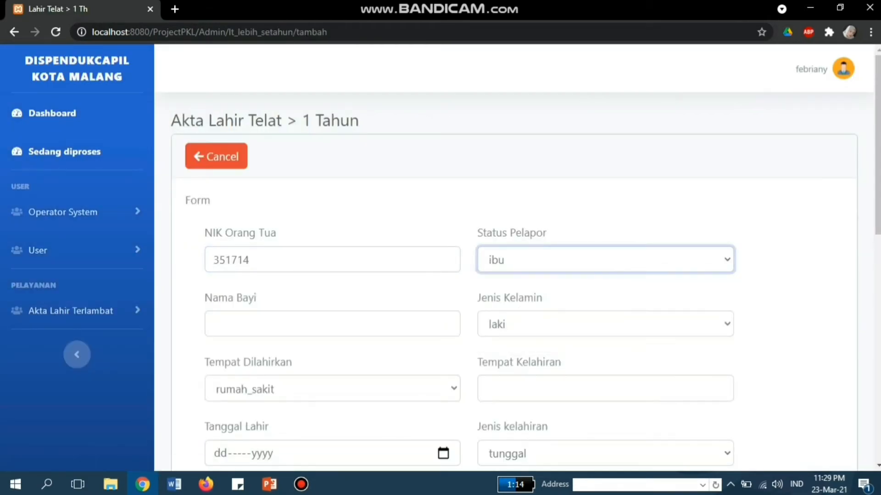
click(332, 323)
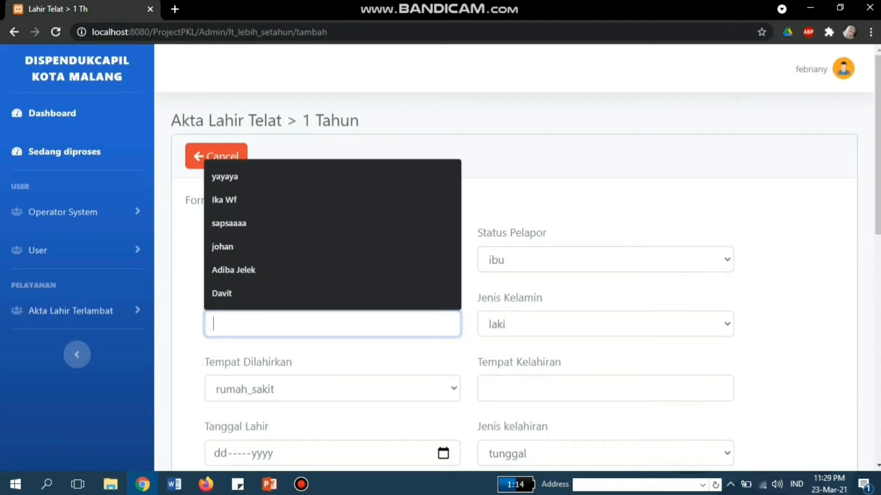
text(Aisyah)
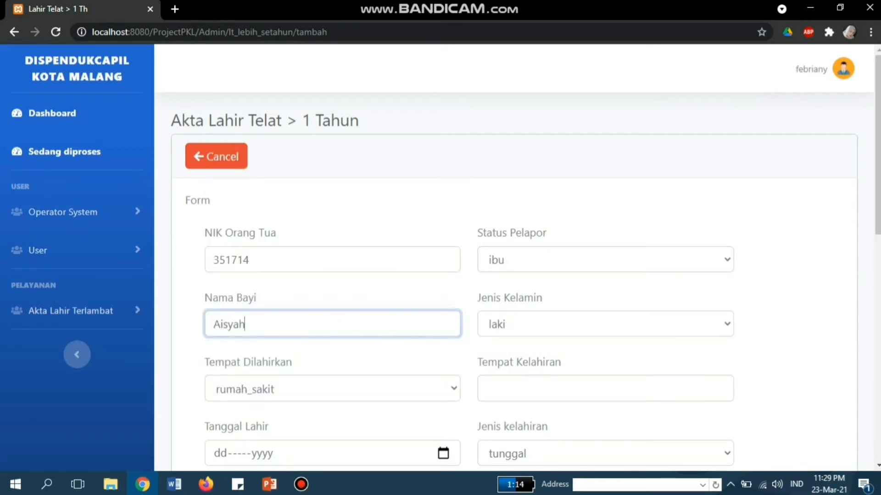
click(605, 324)
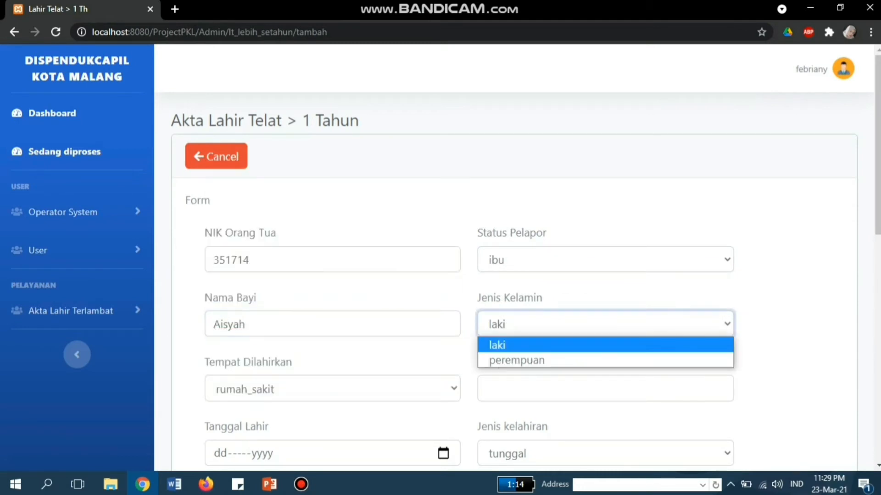
click(605, 361)
Step: Set birth at a puskesmas in Jombang on 12-02-2002, first child, assisted by bidan
scroll(513, 257, down, 3)
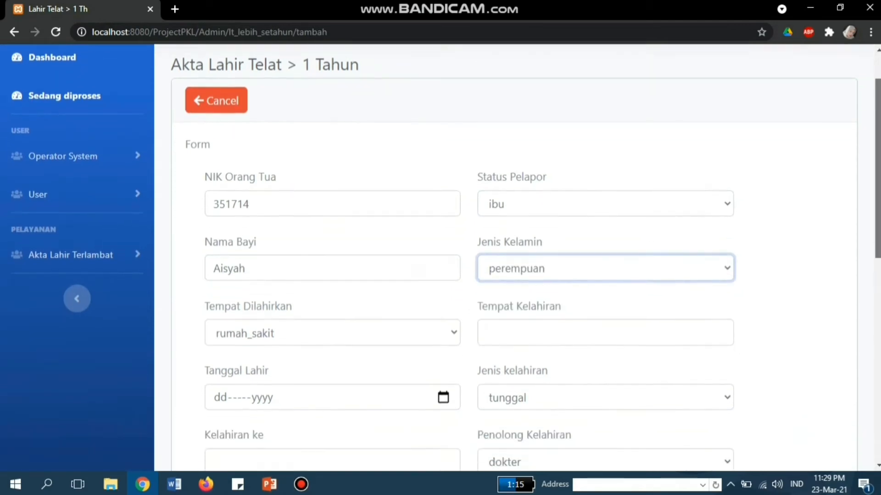
click(332, 236)
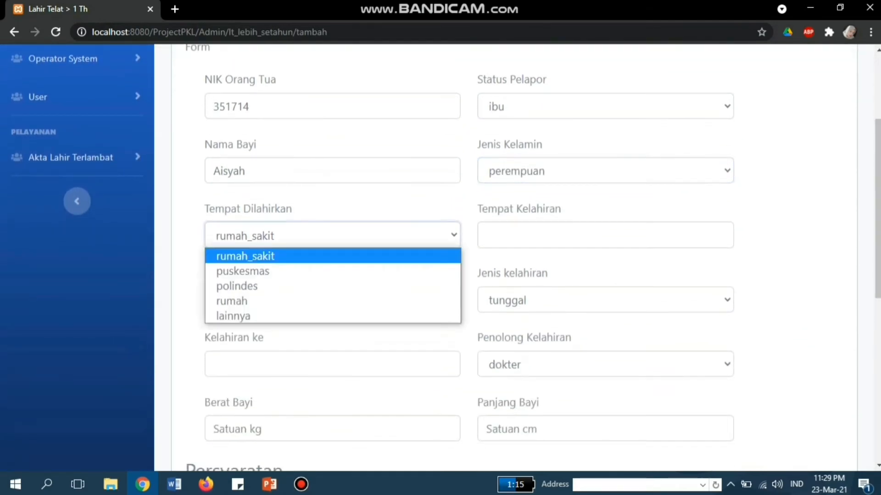
click(332, 271)
click(605, 235)
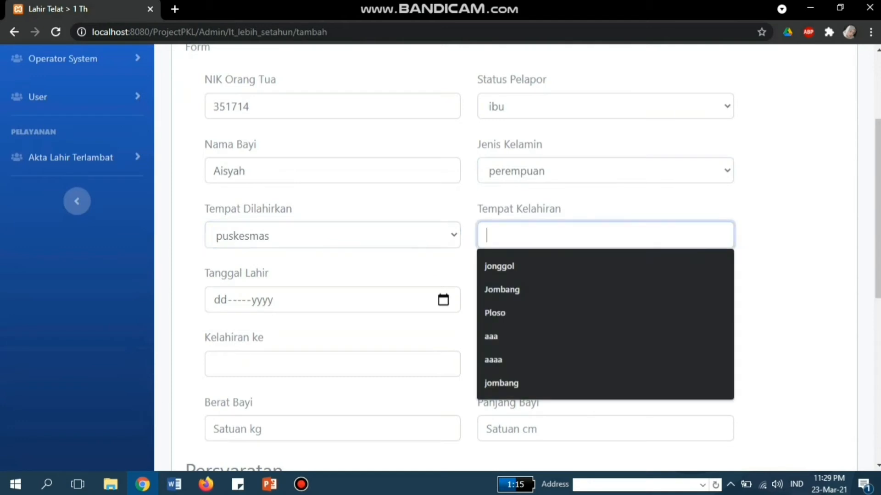
text(Jomb)
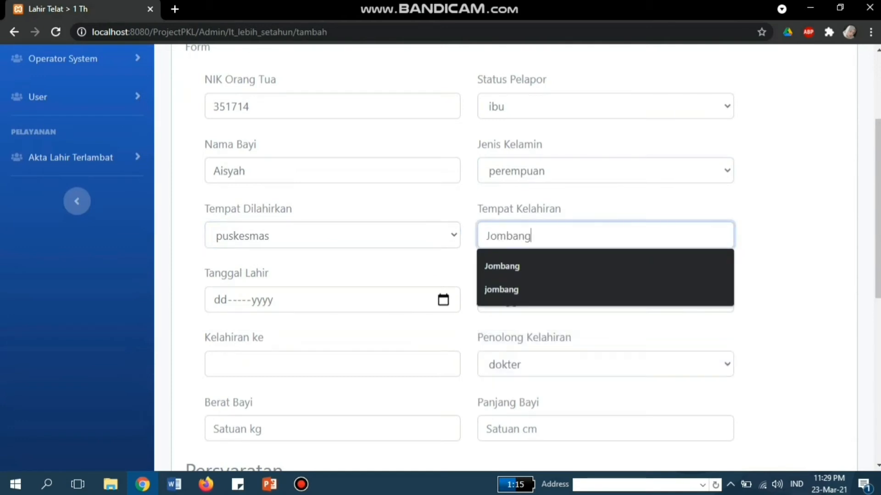
text(ang)
key(Tab)
text(12)
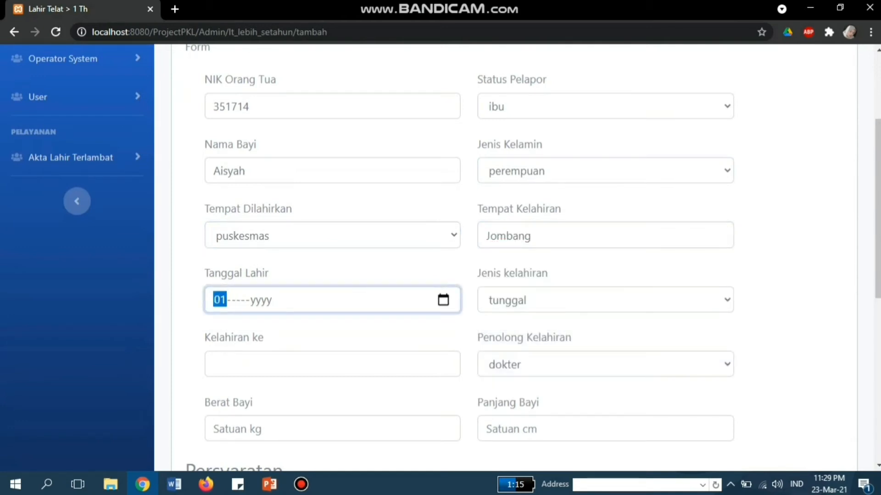
text(220)
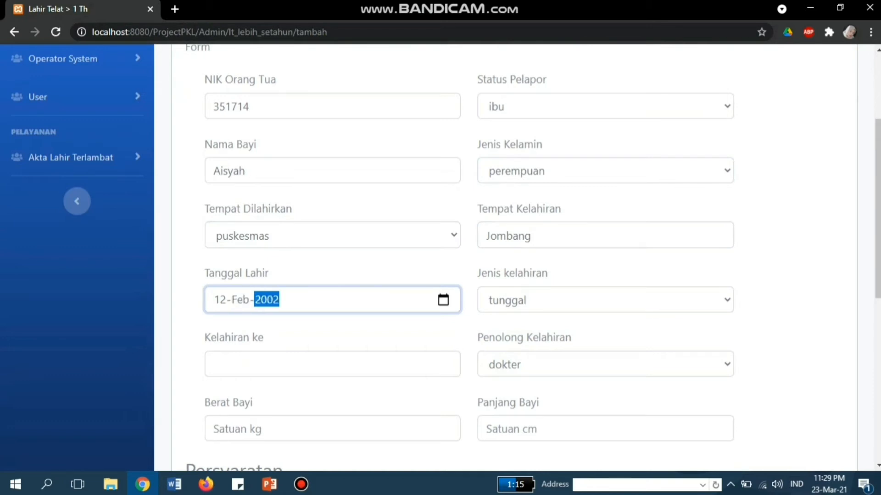
key(Tab)
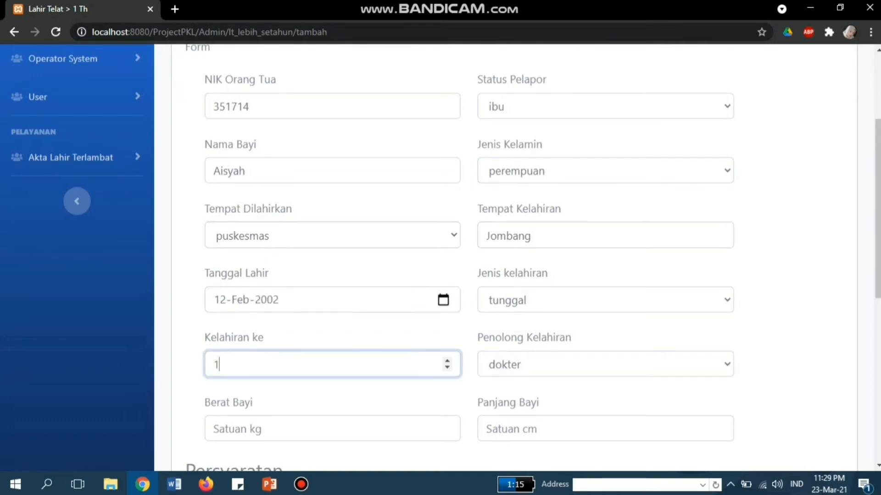
click(606, 364)
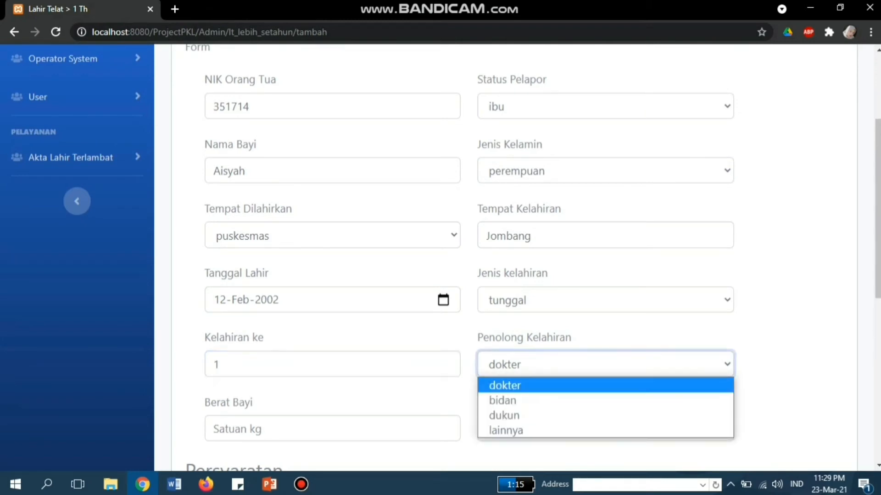
click(605, 400)
Step: Enter the baby's weight as 3 and length as 27
scroll(505, 257, down, 3)
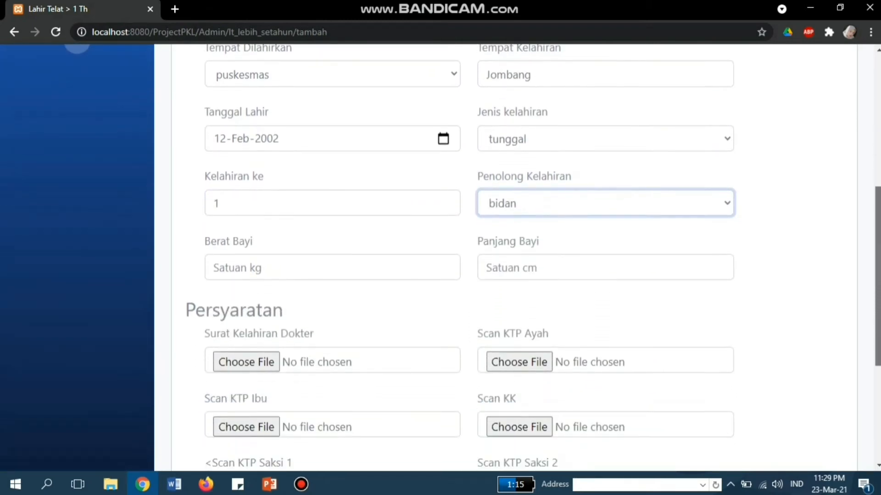
click(332, 263)
text(3)
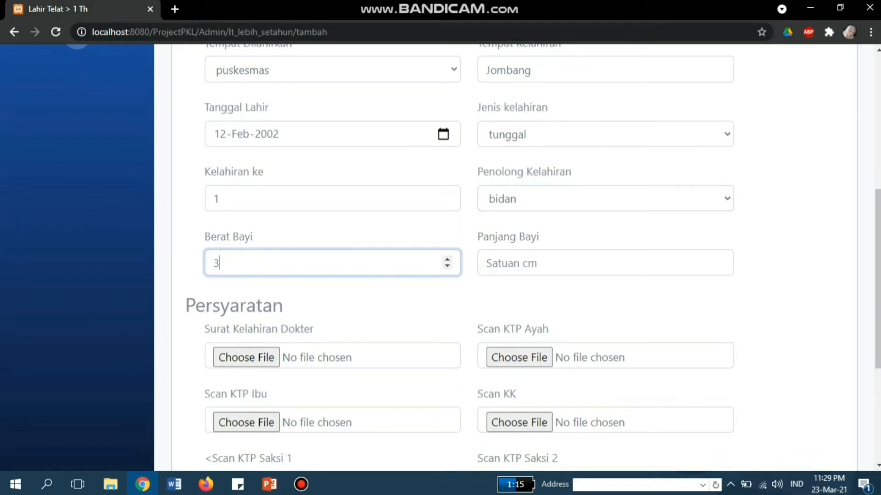
click(606, 263)
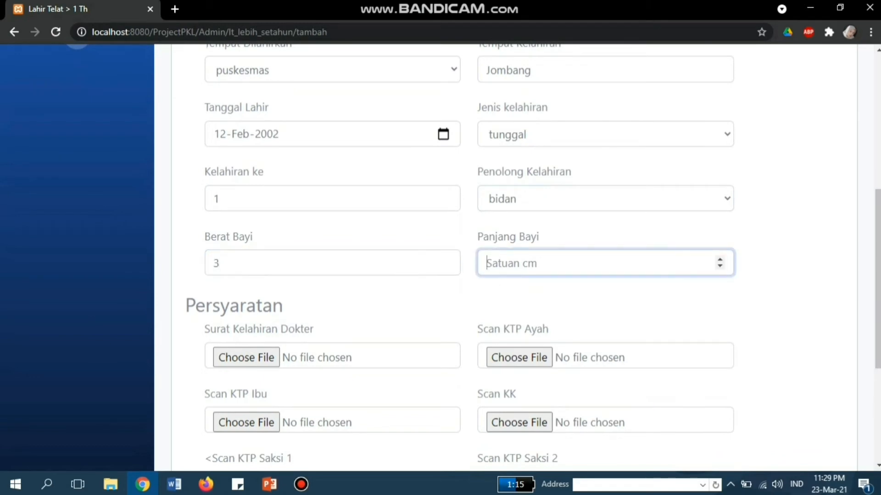
text(27)
scroll(440, 257, down, 2)
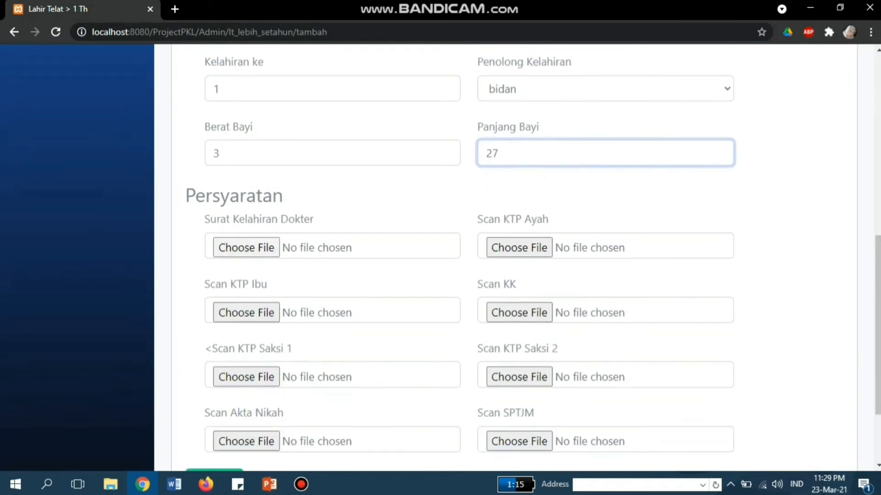
Step: Attach pengesahan.jpg to the doctor's birth letter, mother's ID, first witness ID and marriage certificate fields
click(246, 248)
click(174, 270)
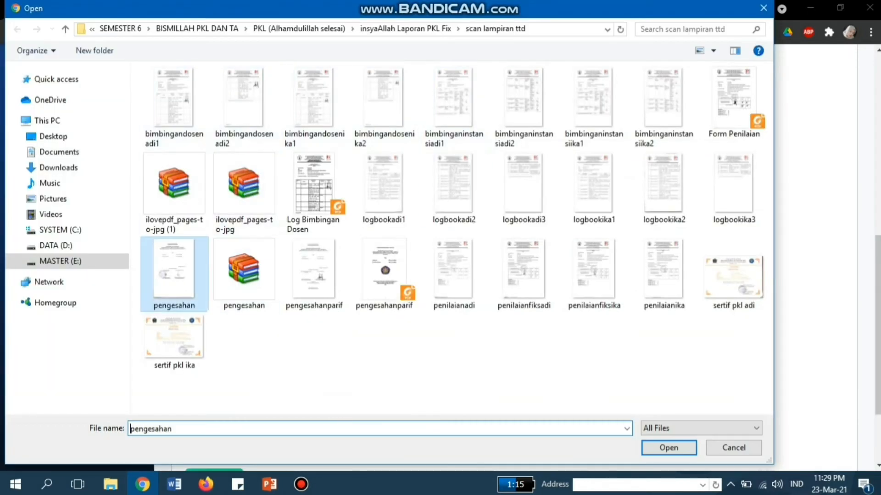
click(668, 448)
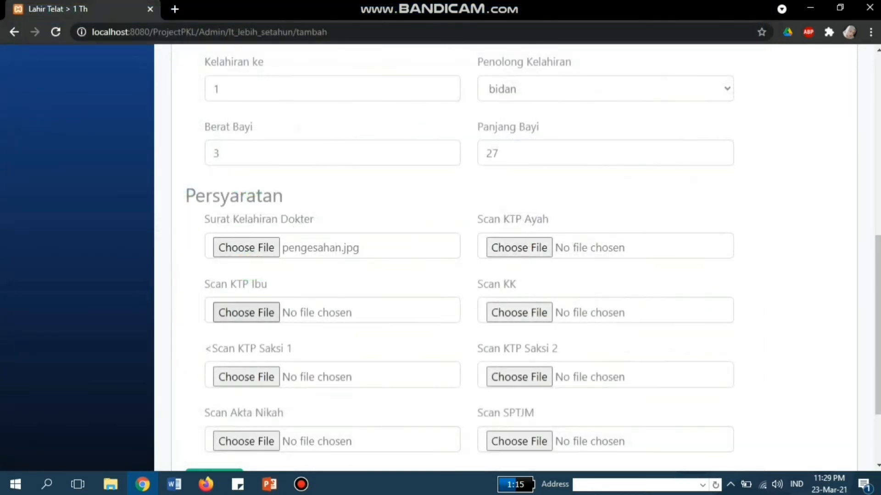
click(246, 312)
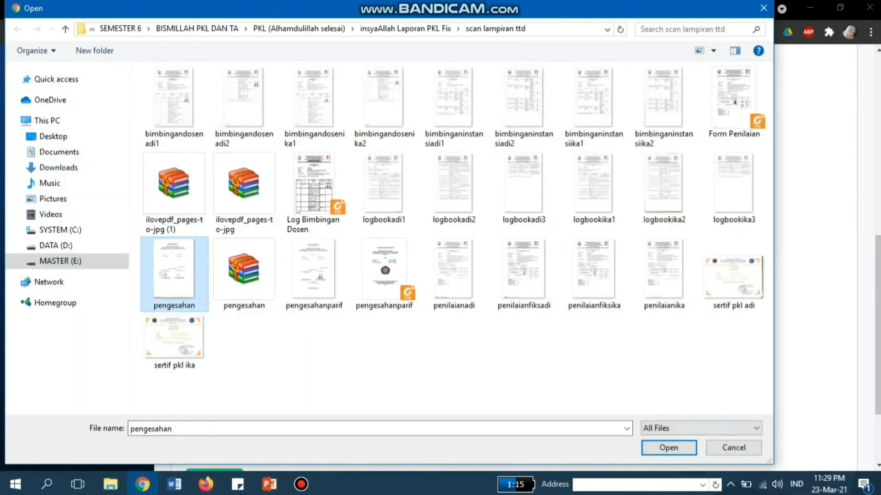
click(668, 448)
scroll(246, 302, down, 1)
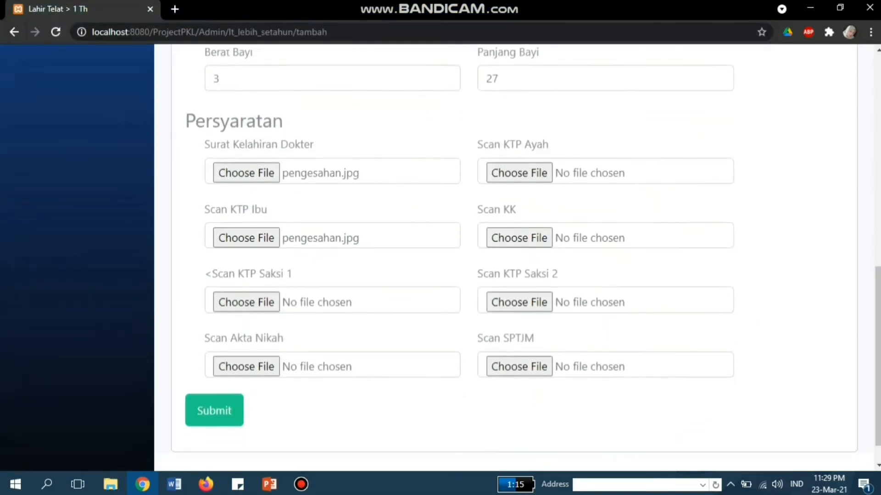
click(246, 303)
click(174, 274)
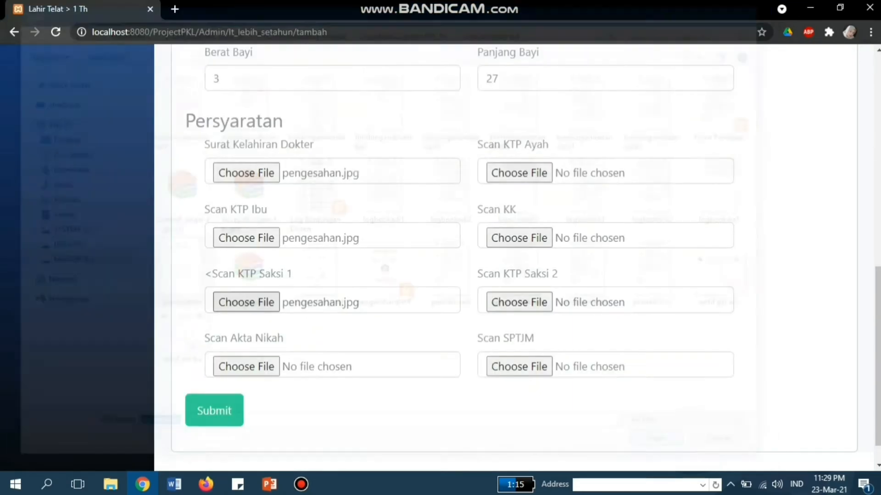
click(668, 448)
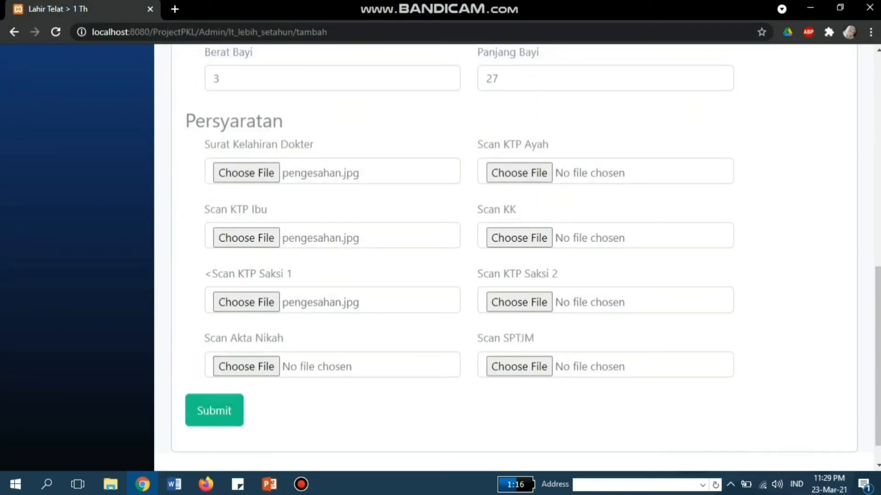
click(246, 366)
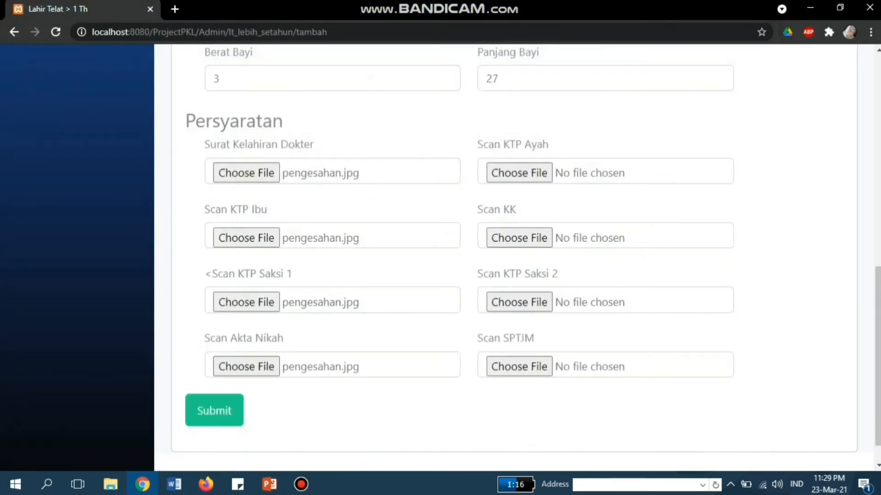
Step: Attach pengesahan.jpg to the father's ID, family card, second witness ID and SPTJM fields
click(519, 173)
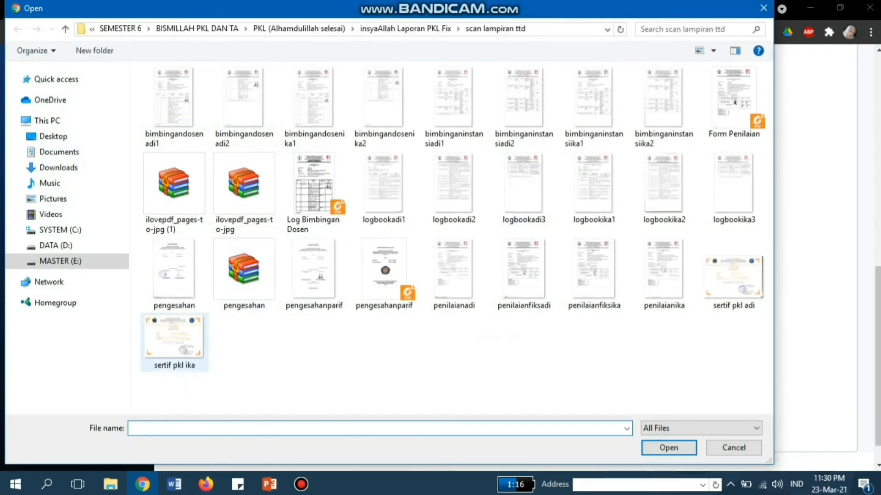
click(174, 275)
click(669, 448)
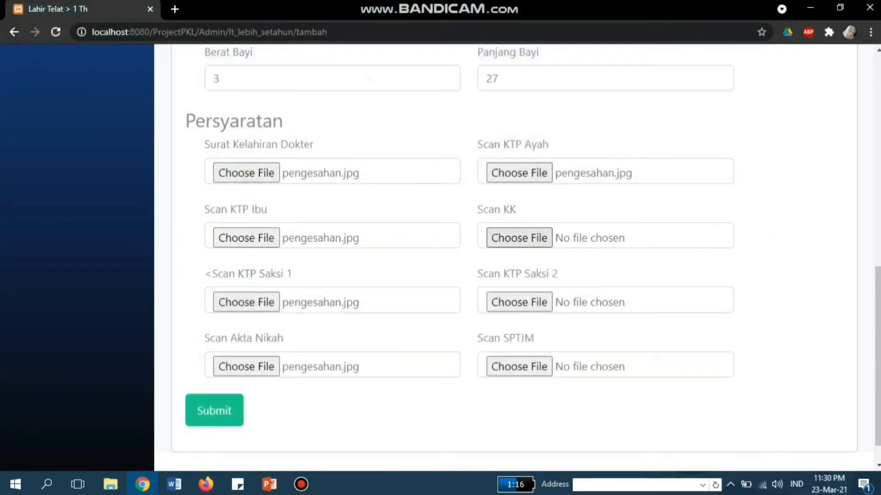
click(519, 237)
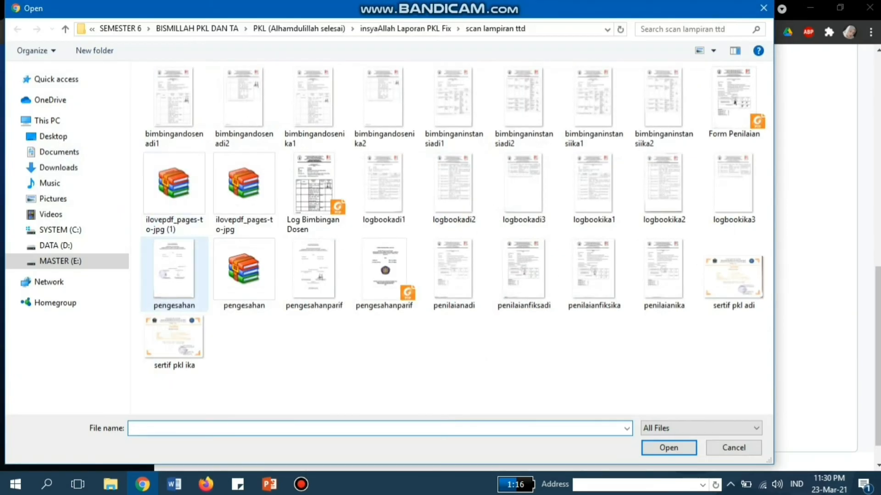
click(174, 275)
click(668, 448)
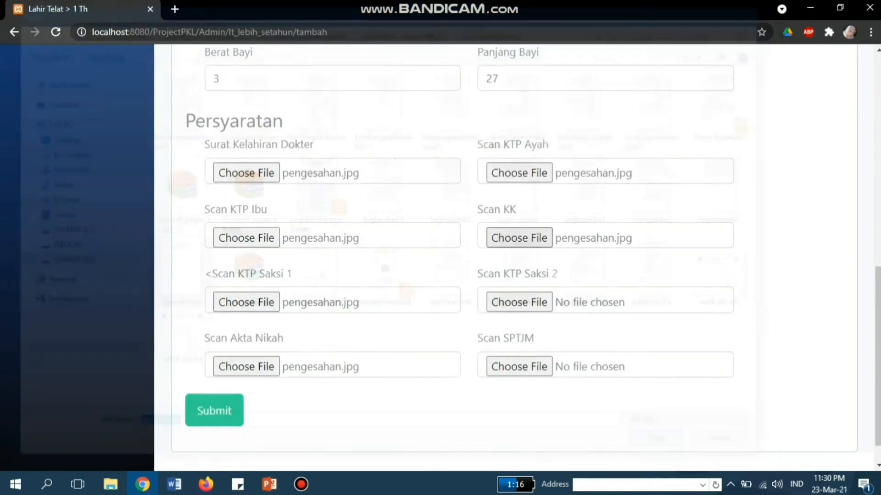
click(517, 301)
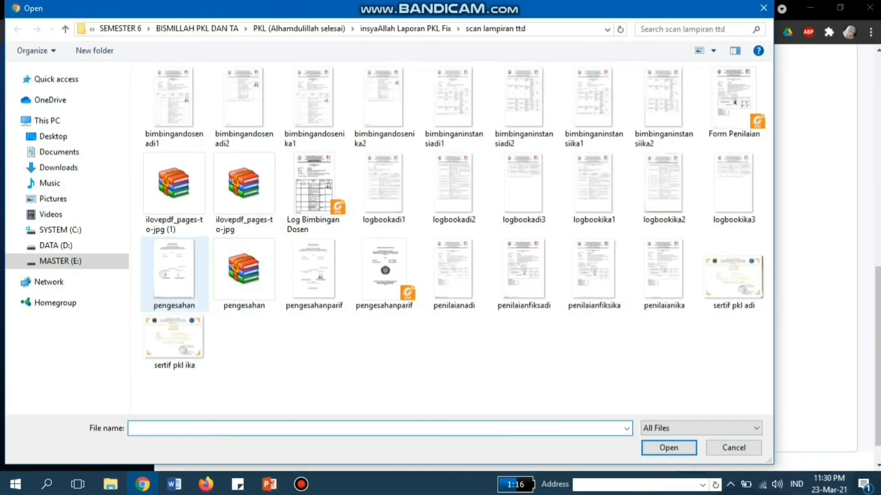
click(175, 275)
click(669, 448)
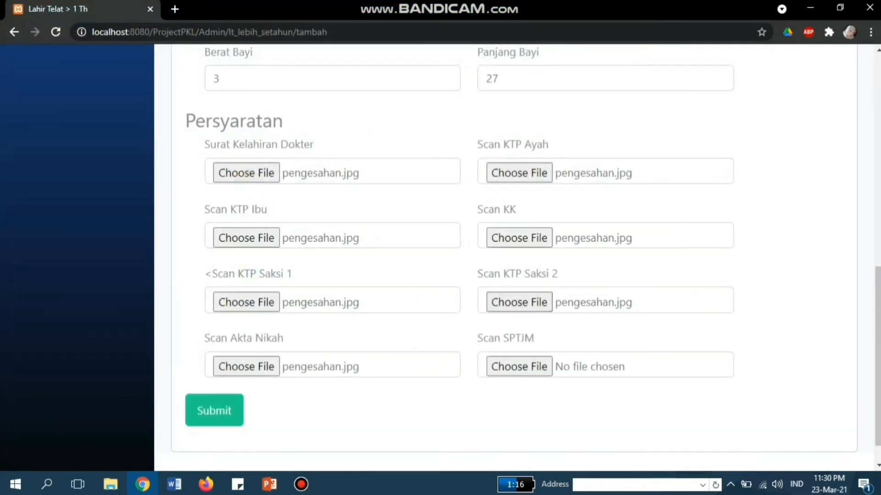
click(519, 366)
click(175, 275)
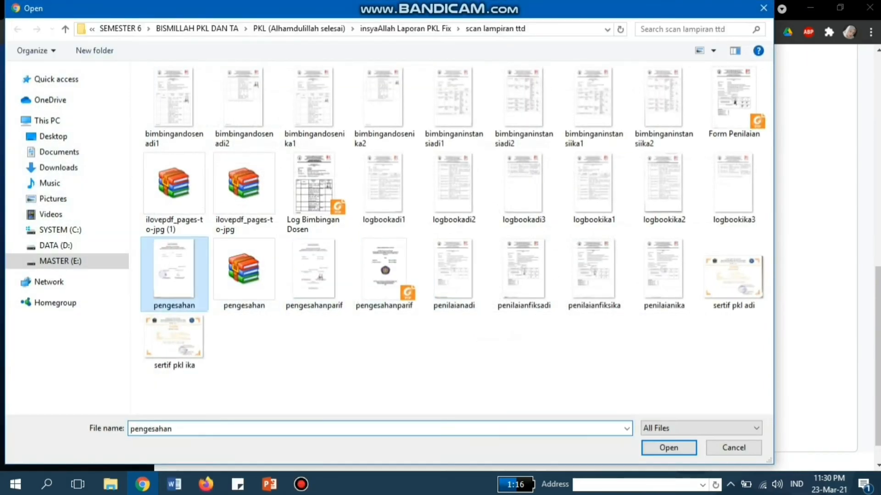
click(669, 448)
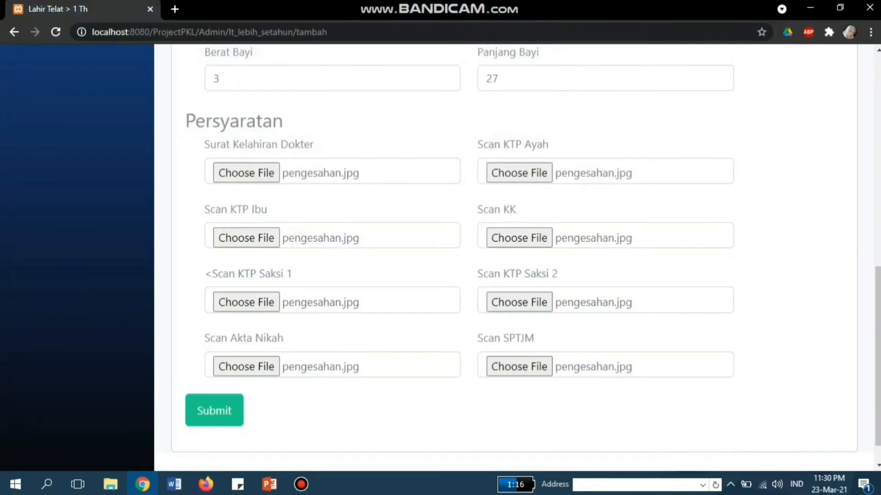
Step: Submit the record, then scroll to the fourth Data Bayi entry's actions and view its details
click(214, 410)
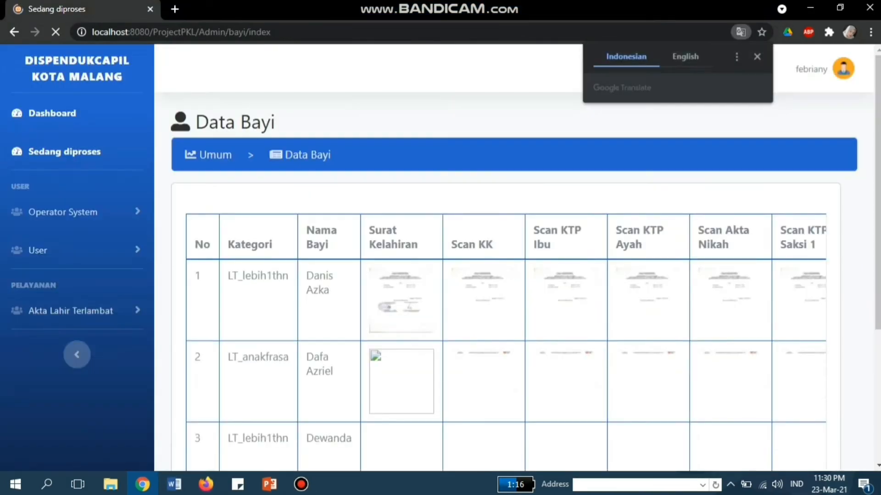
scroll(505, 257, down, 4)
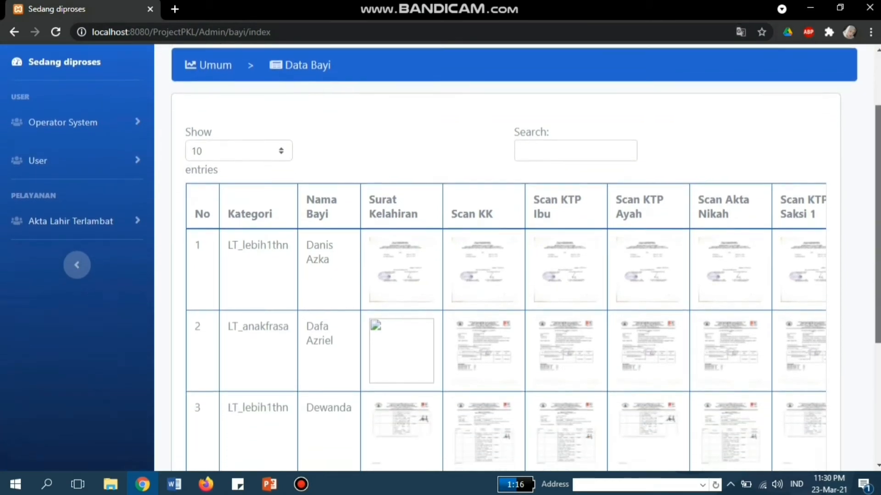
scroll(505, 257, down, 2)
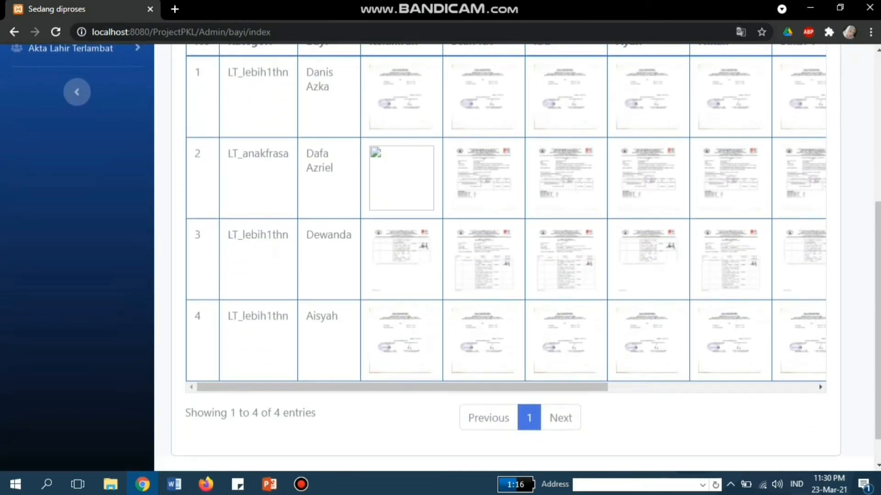
drag(505, 388, 715, 387)
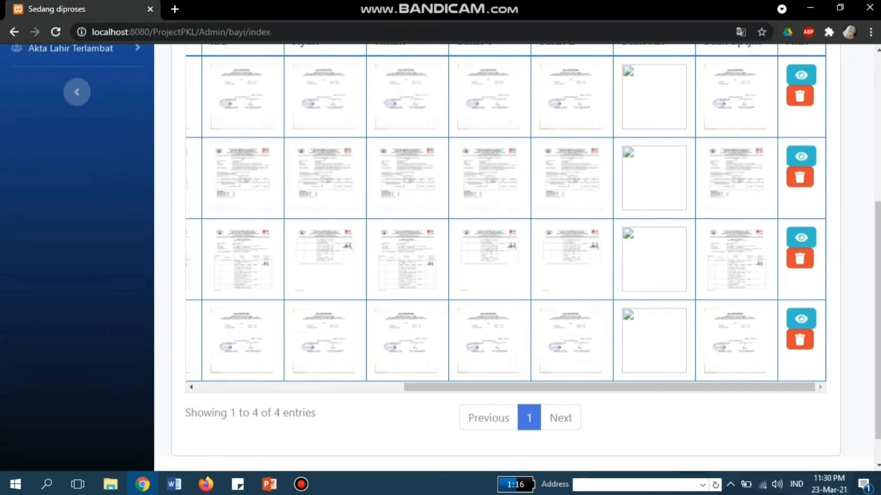
click(801, 319)
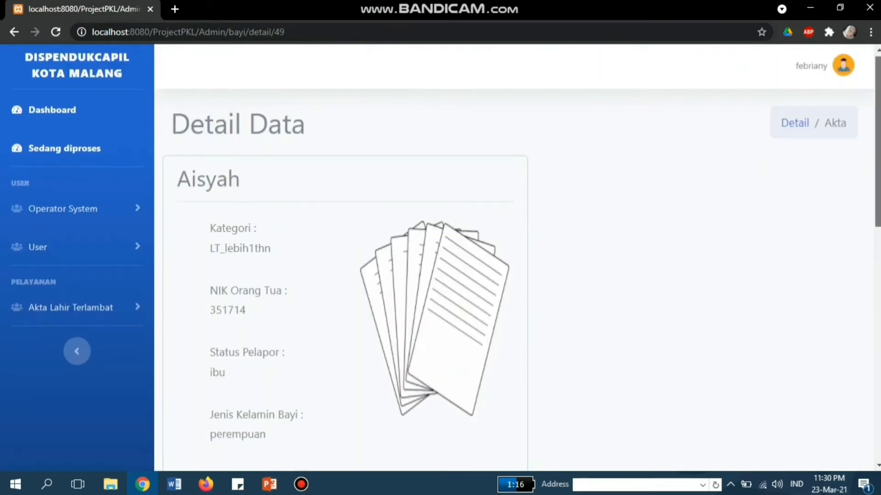
Step: Finish reviewing the fourth record's details and return to the Data Bayi list
scroll(504, 257, down, 2)
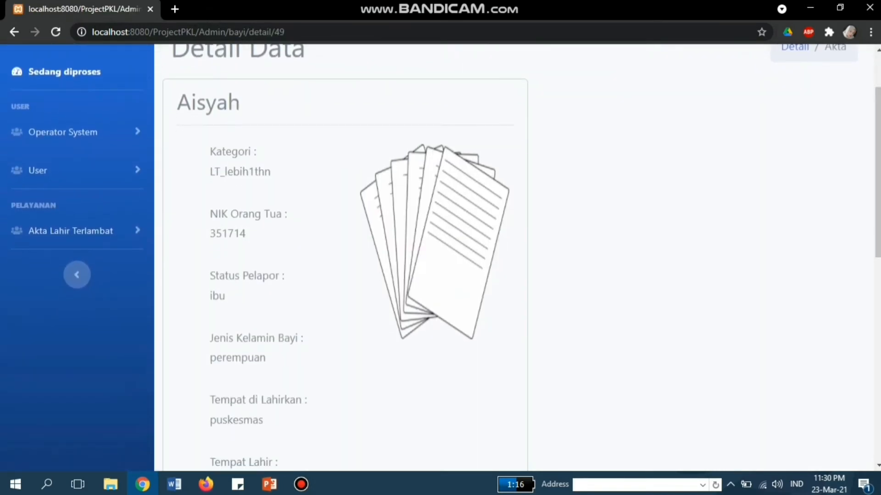
scroll(440, 257, down, 5)
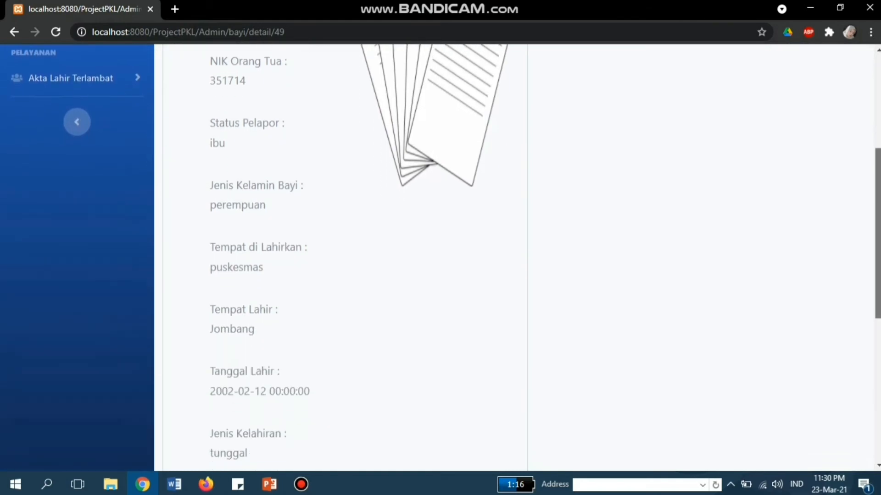
scroll(441, 257, down, 7)
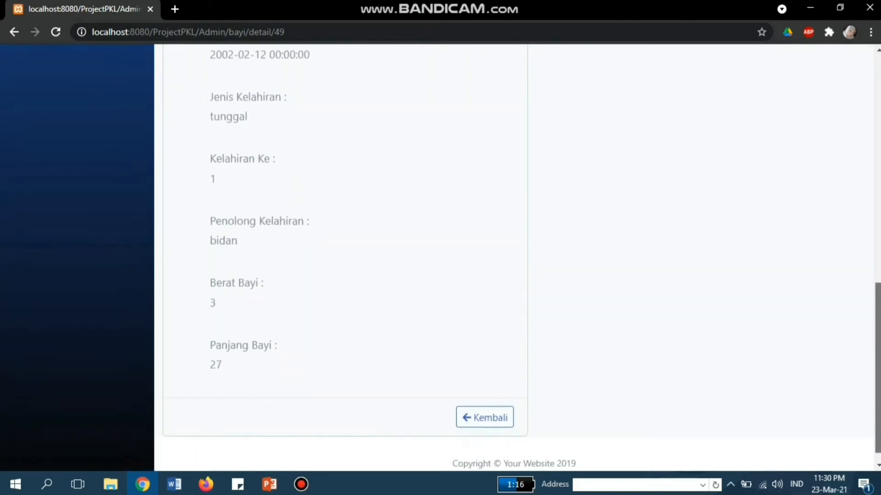
click(484, 399)
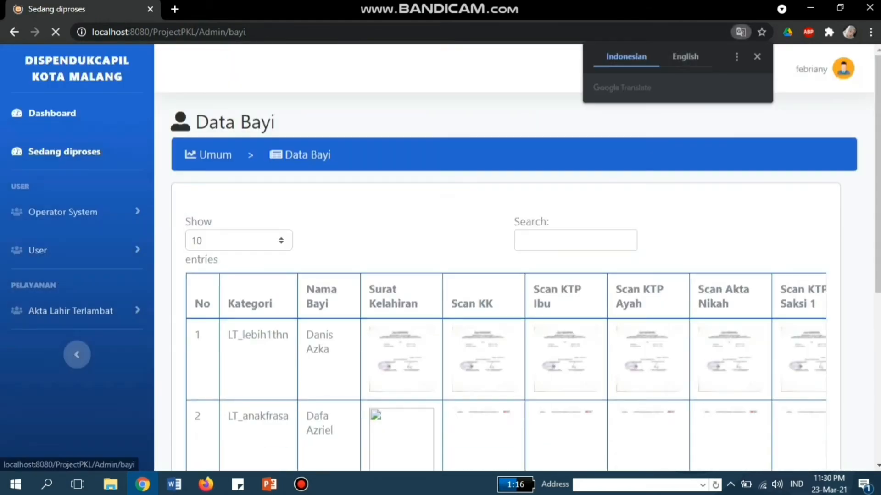
Step: Delete the fourth baby record from the Data Bayi table and confirm the deletion
scroll(440, 257, down, 4)
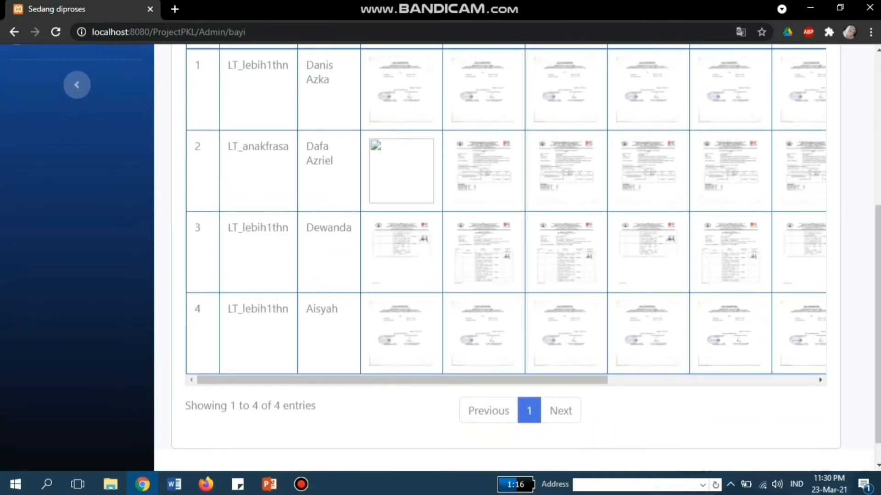
drag(403, 380, 609, 380)
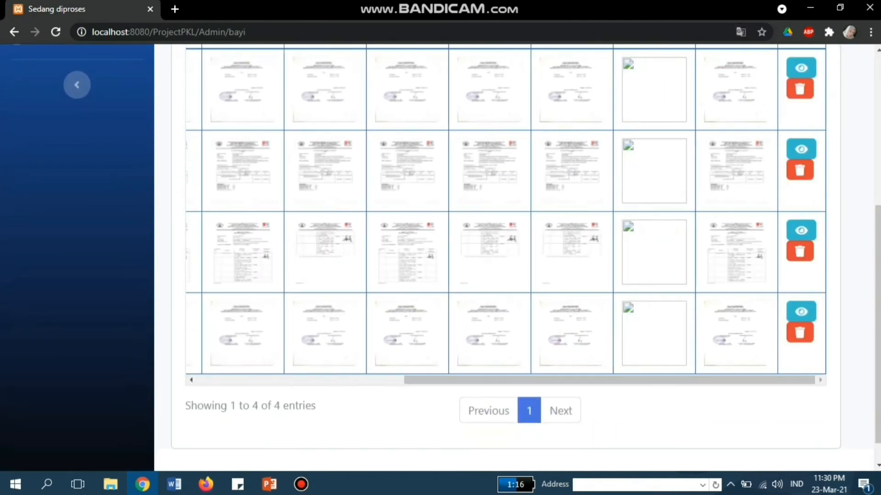
click(799, 333)
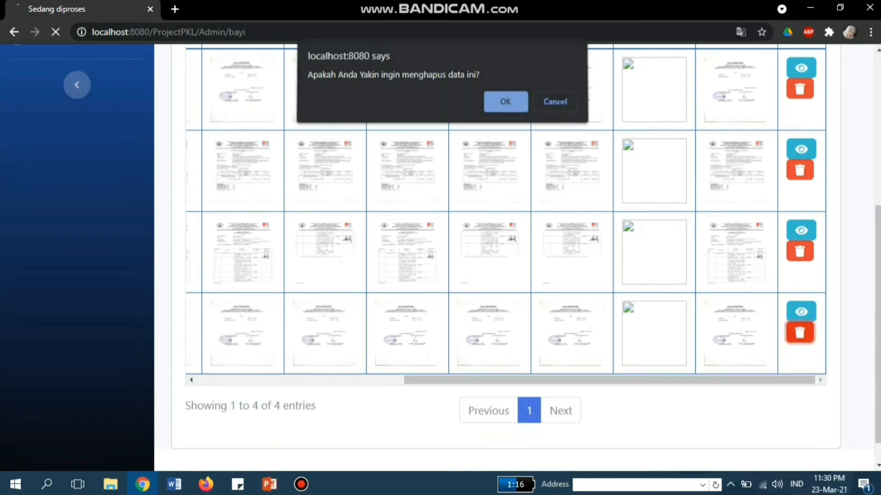
key(Return)
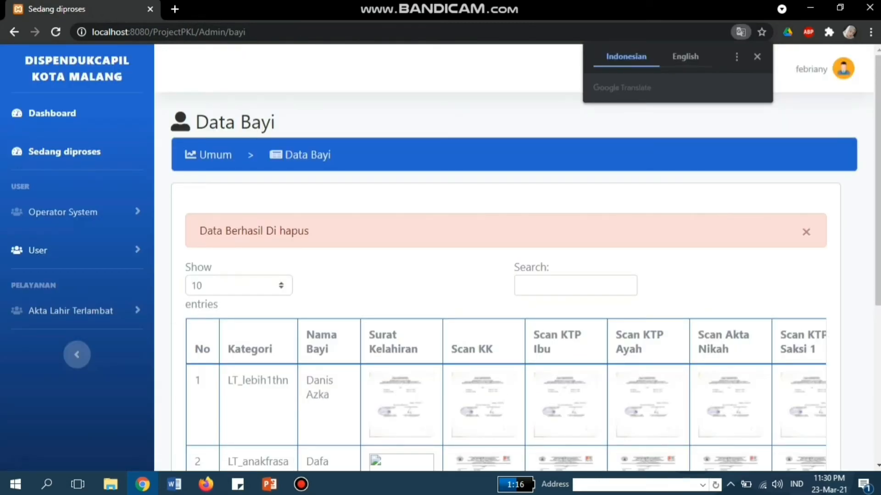
Step: Open the LT Anak Frasa late-birth page and scroll through its list
click(69, 311)
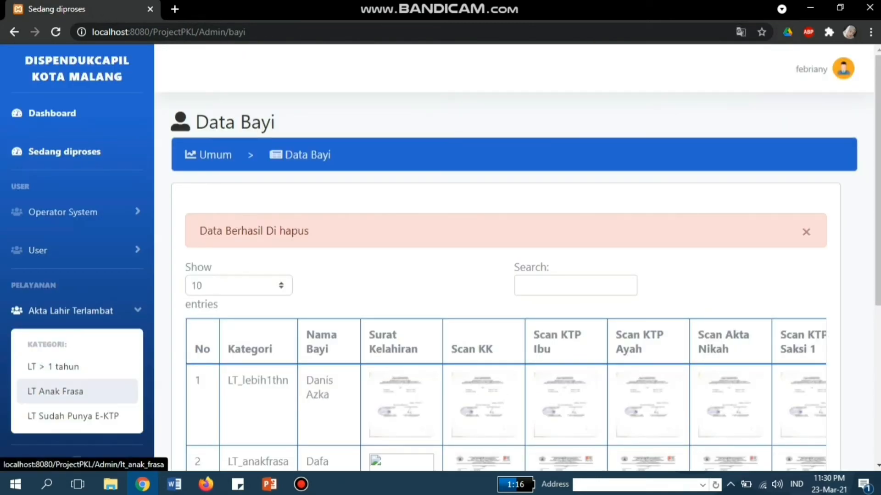
click(55, 391)
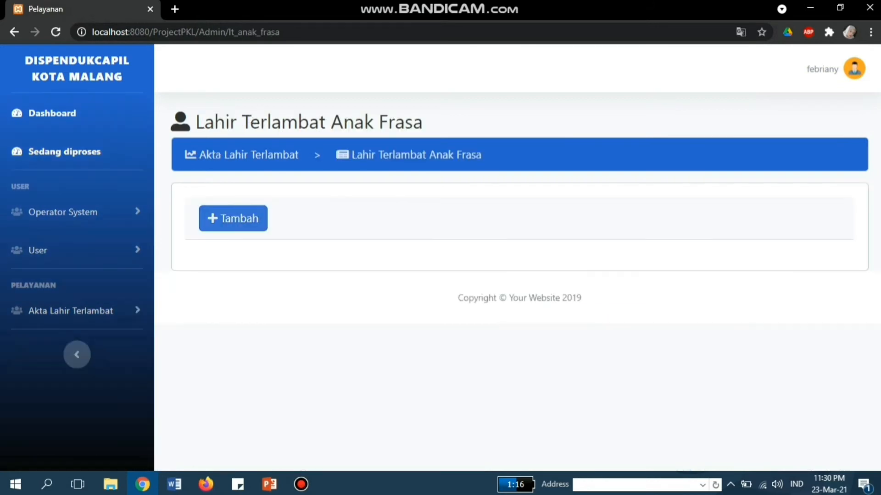
scroll(441, 257, down, 2)
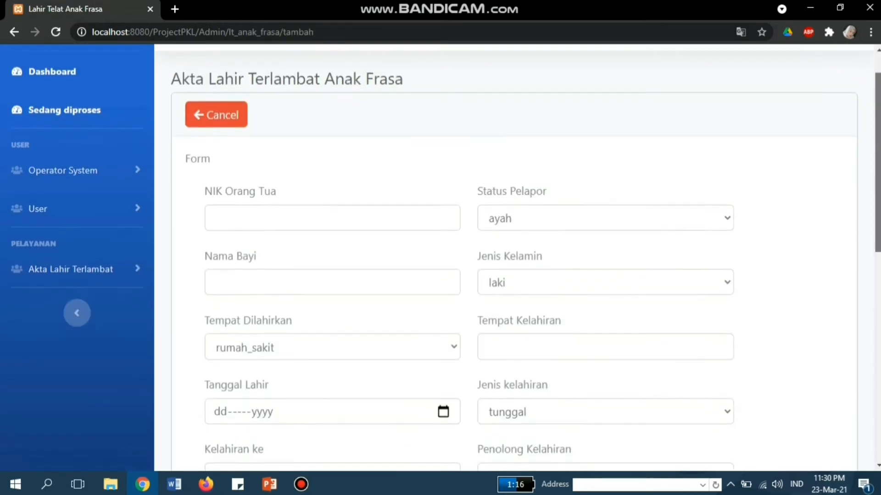
scroll(440, 257, down, 1)
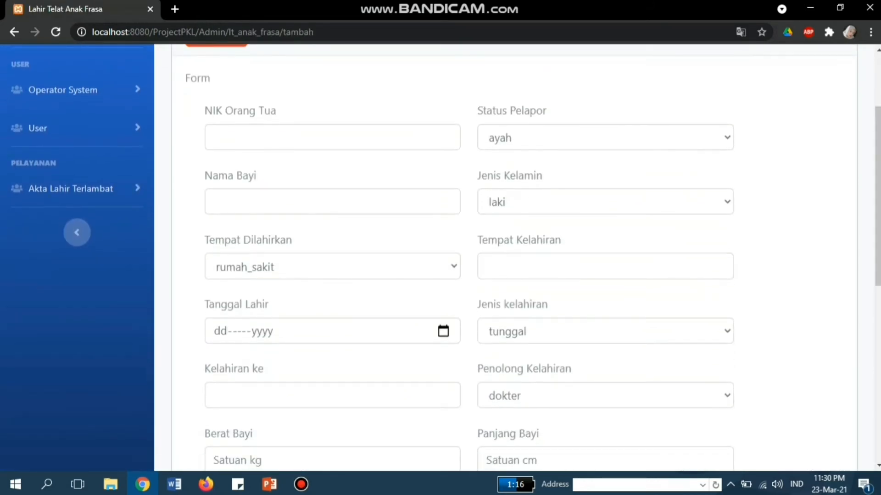
scroll(440, 257, down, 5)
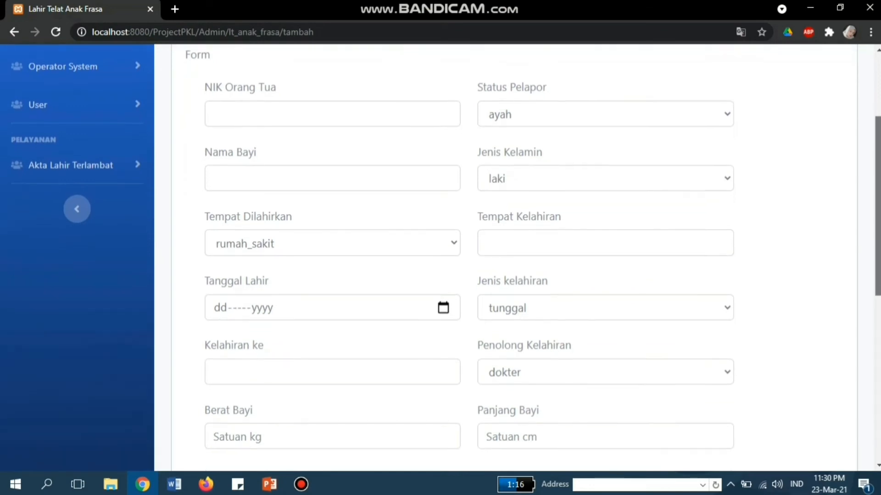
scroll(440, 257, down, 3)
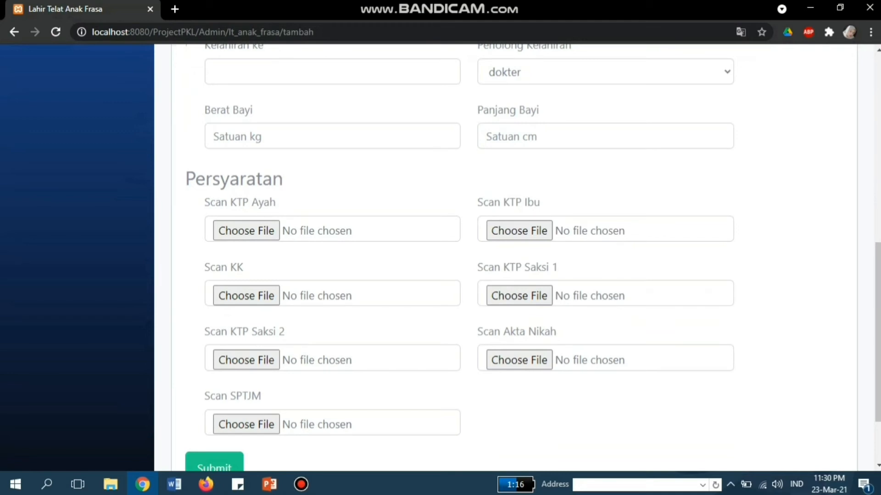
drag(877, 332, 877, 160)
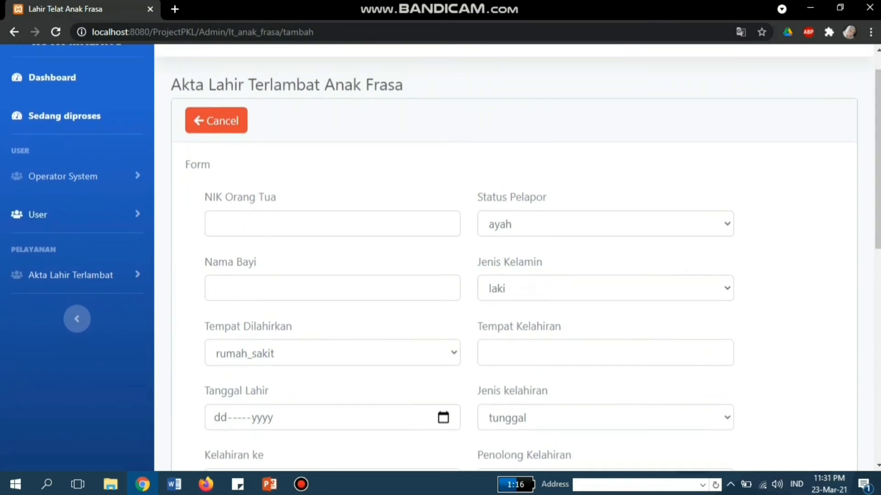
Step: Select the first resident's NIK in the Penduduk Kota Malang table
click(38, 215)
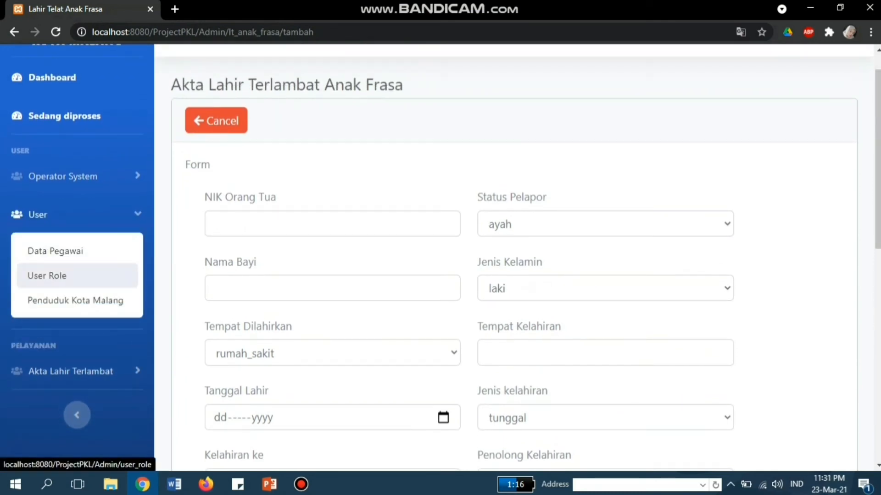
click(76, 301)
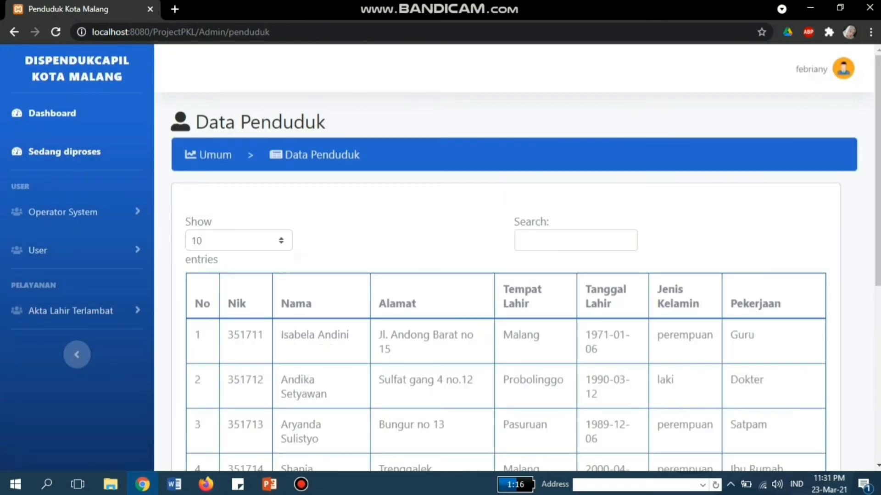
drag(264, 335, 228, 335)
key(ctrl+c)
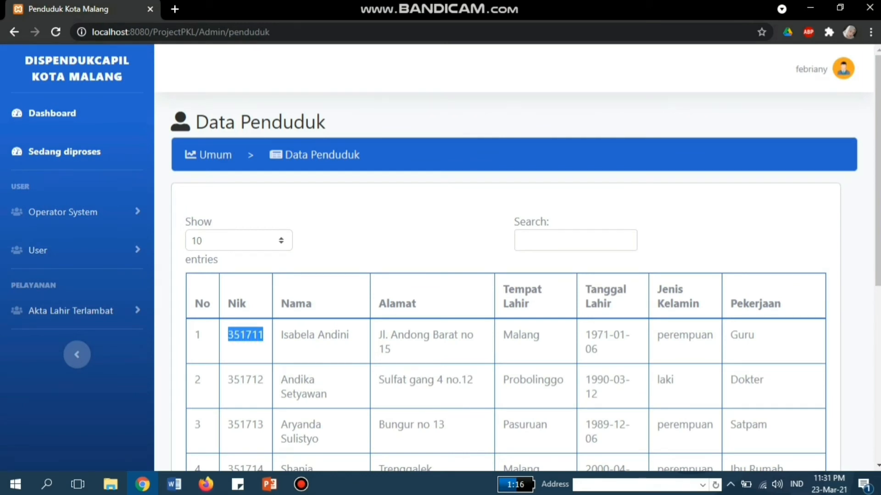
Step: Start a new LT Anak Frasa late-birth entry at the parent NIK field
click(68, 311)
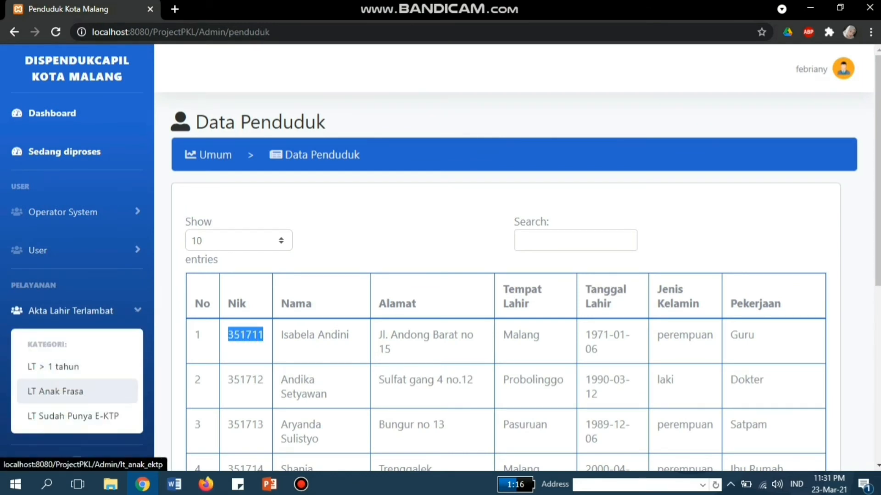
click(55, 391)
click(232, 218)
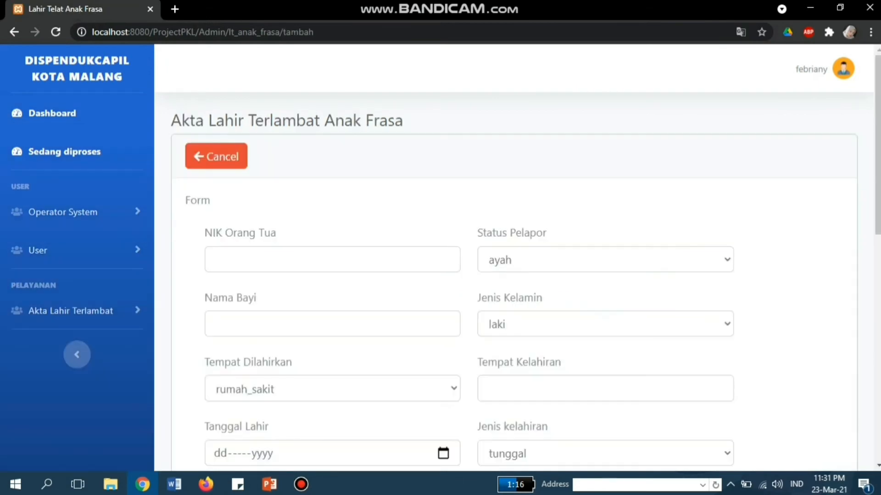
click(332, 260)
Step: Paste the copied resident NIK as parent NIK and fill in the baby's name
key(ctrl+v)
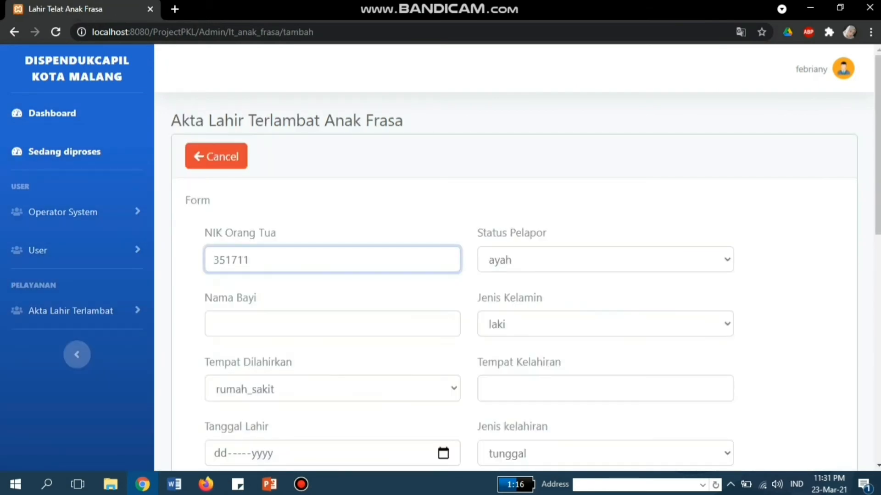
click(332, 324)
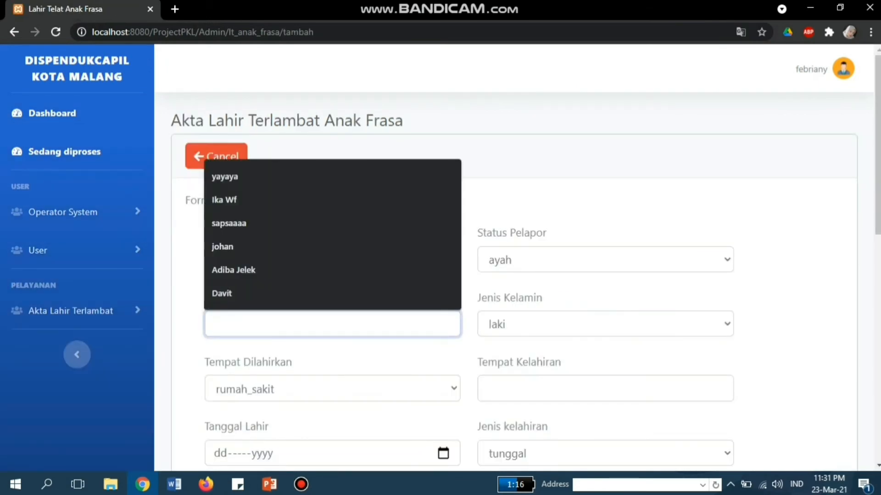
click(332, 294)
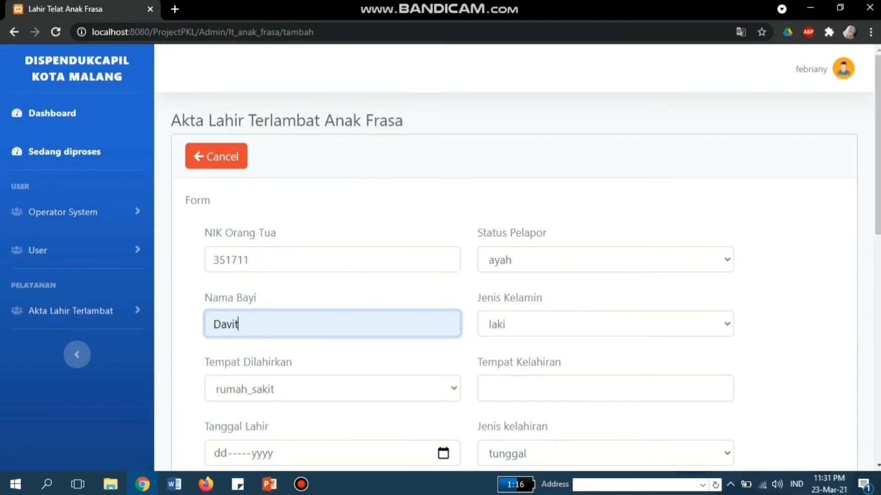
scroll(514, 257, down, 2)
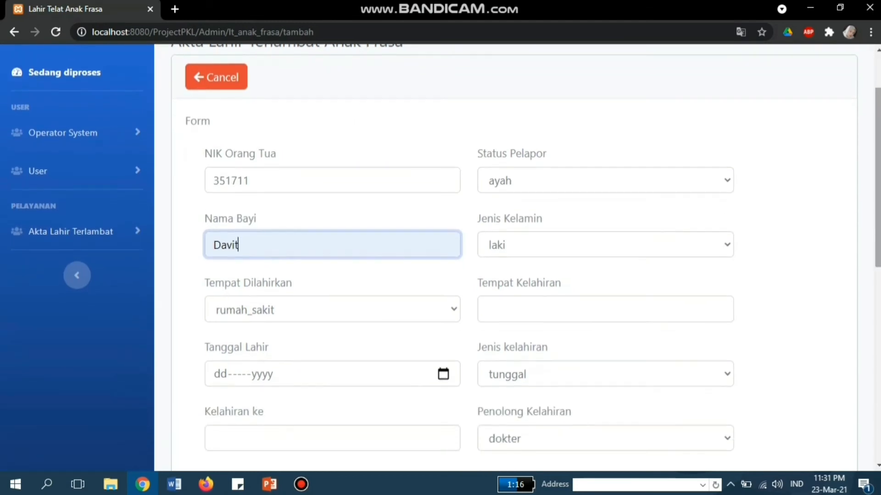
Step: Enter Ploso as birthplace, set the birth date, weight 2 kg and length 33 cm
click(486, 310)
text(Ploso)
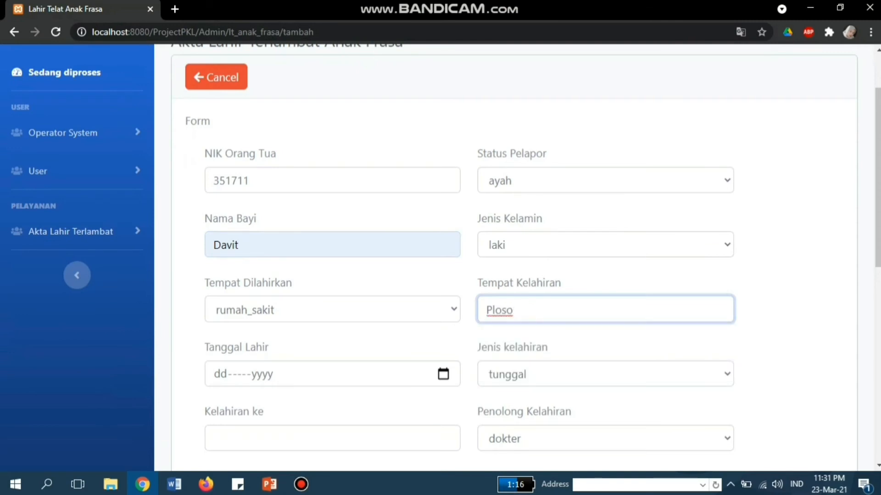
key(Tab)
key(Tab)
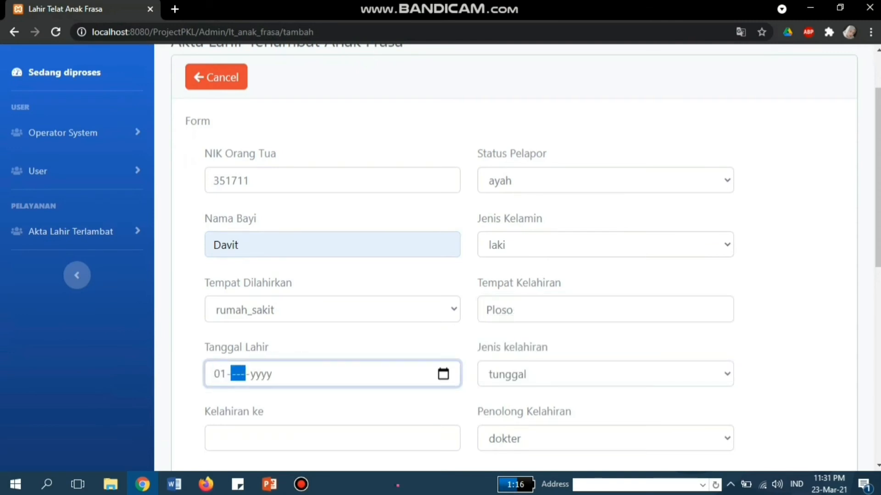
key(Tab)
text(2)
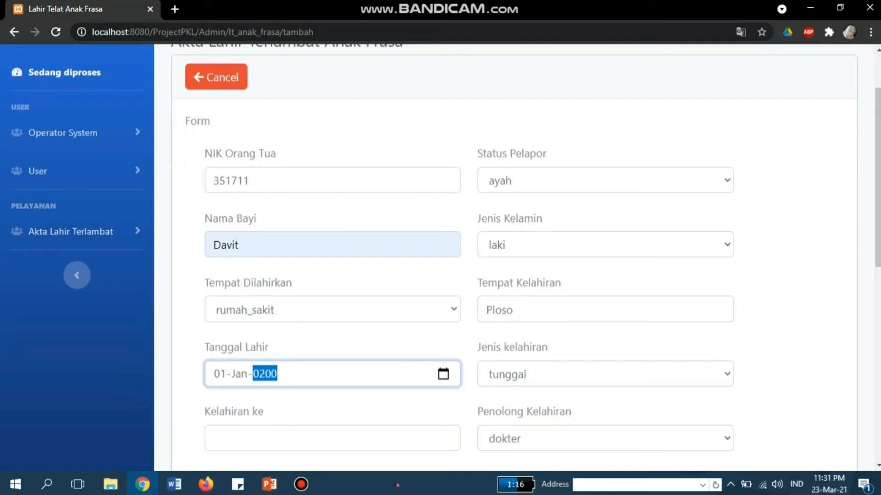
key(Tab)
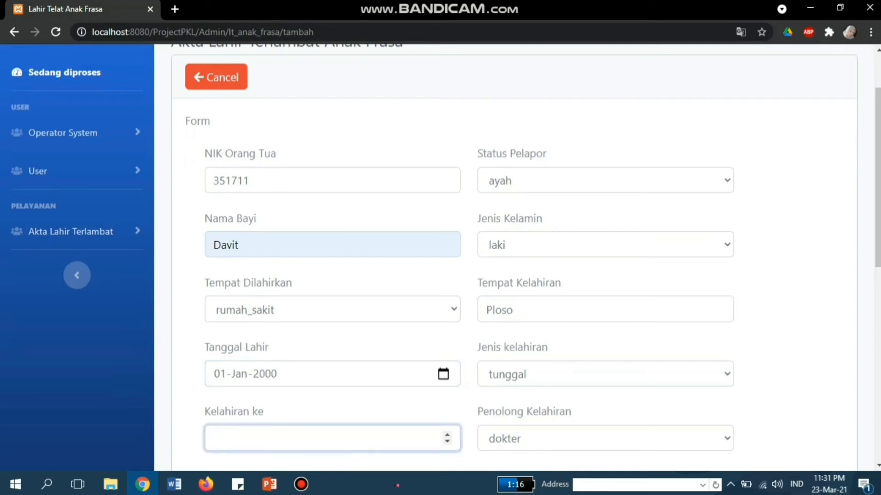
scroll(440, 256, down, 3)
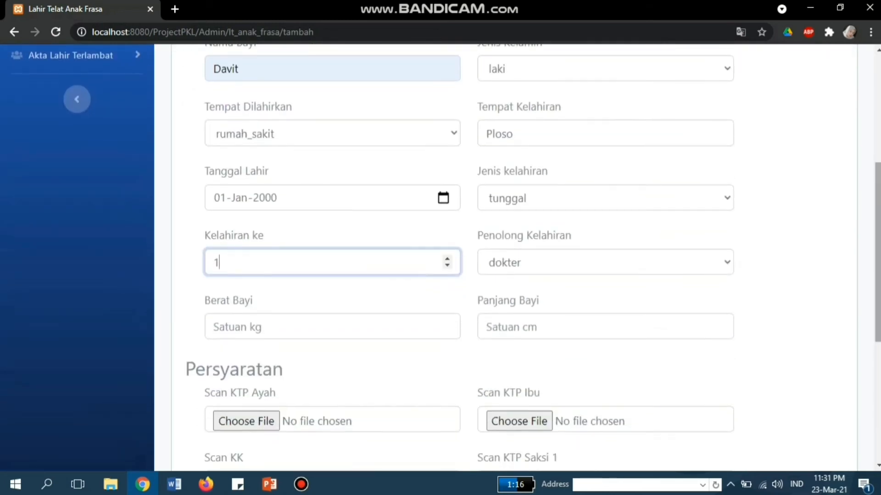
key(Tab)
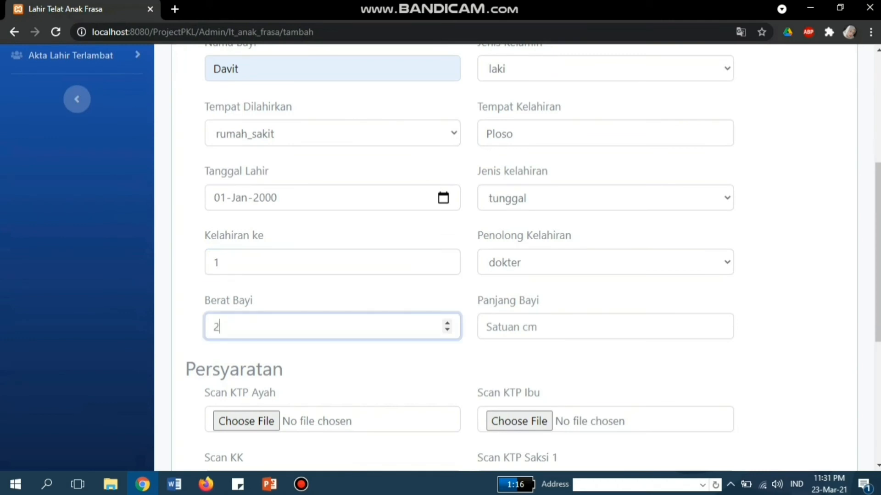
key(Tab)
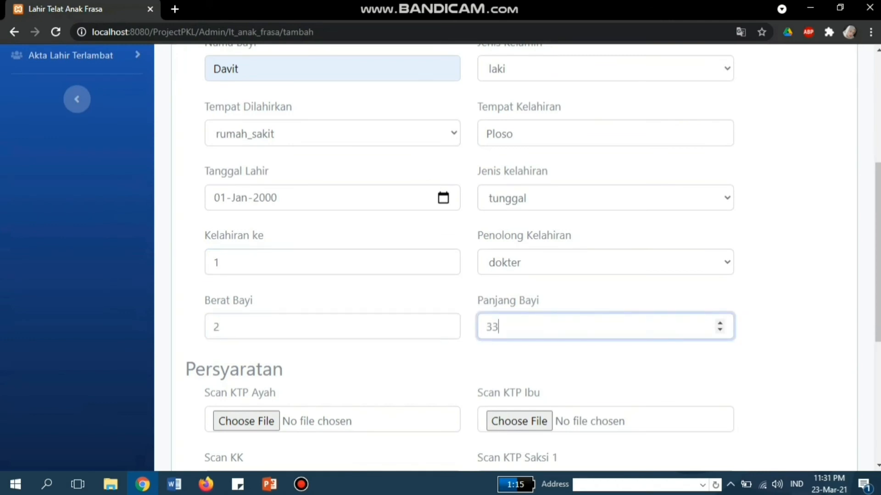
scroll(505, 257, down, 3)
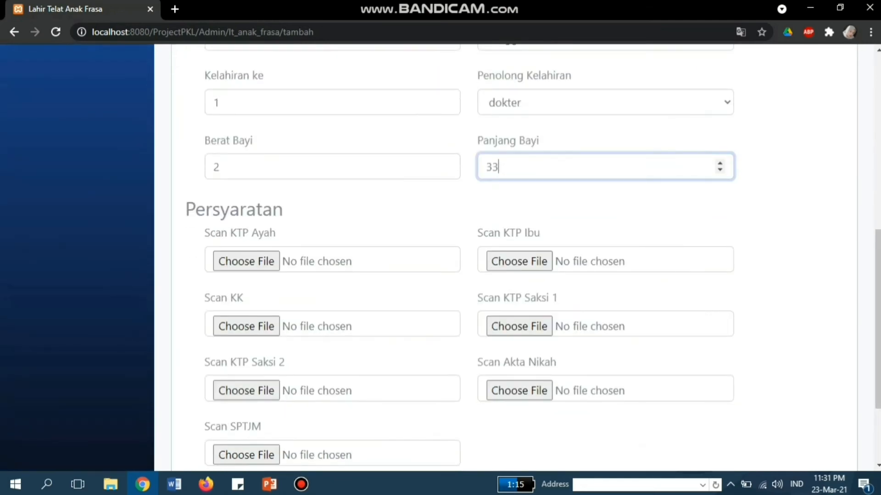
Step: Attach pengesahanparif to Scan KTP Ayah and penilaianadi to Scan KK, KTP Saksi 2 and SPTJM
click(247, 261)
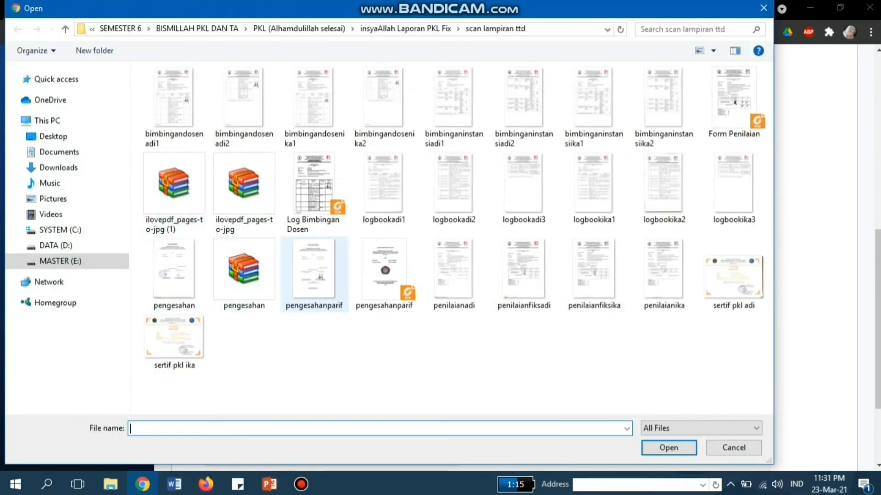
click(314, 275)
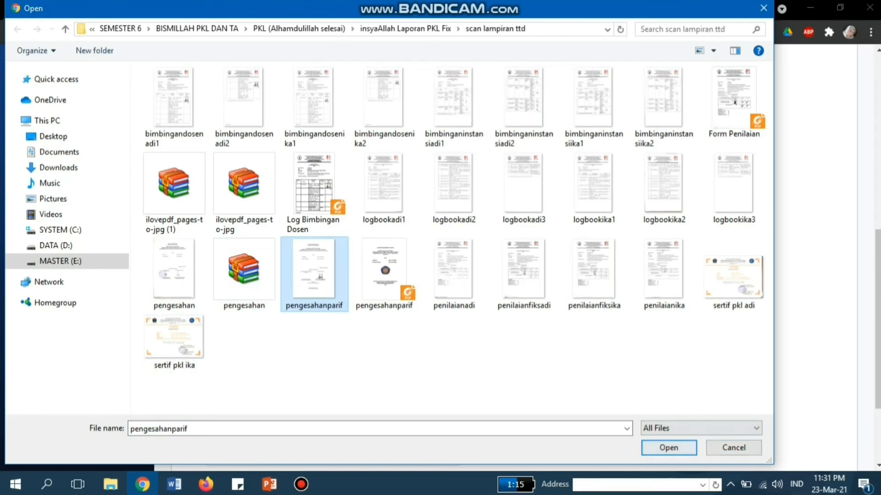
key(Return)
scroll(504, 257, down, 2)
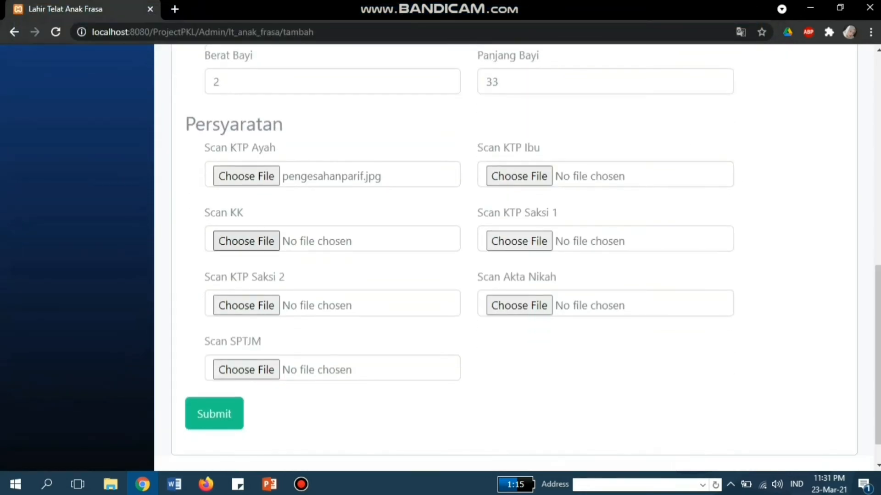
click(246, 241)
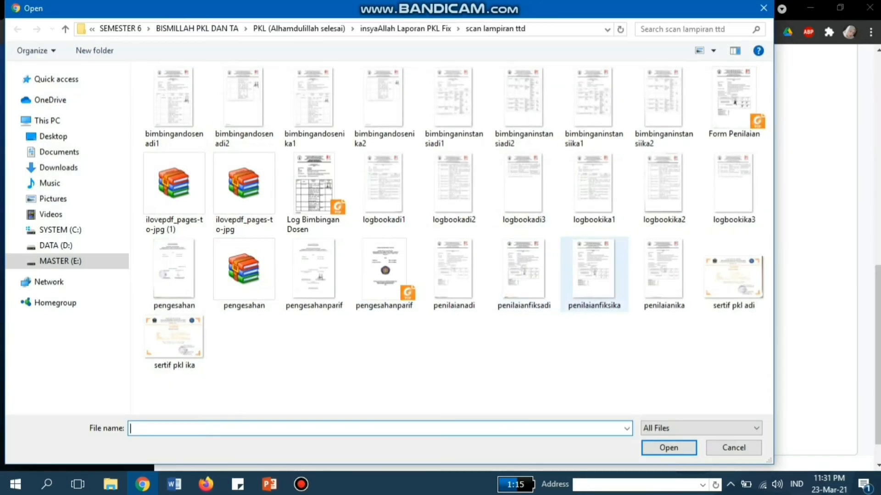
click(453, 273)
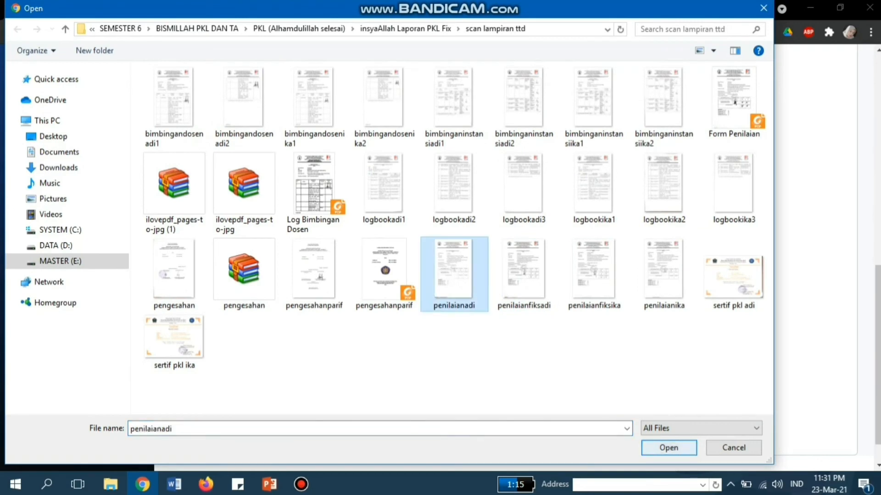
key(Return)
click(246, 306)
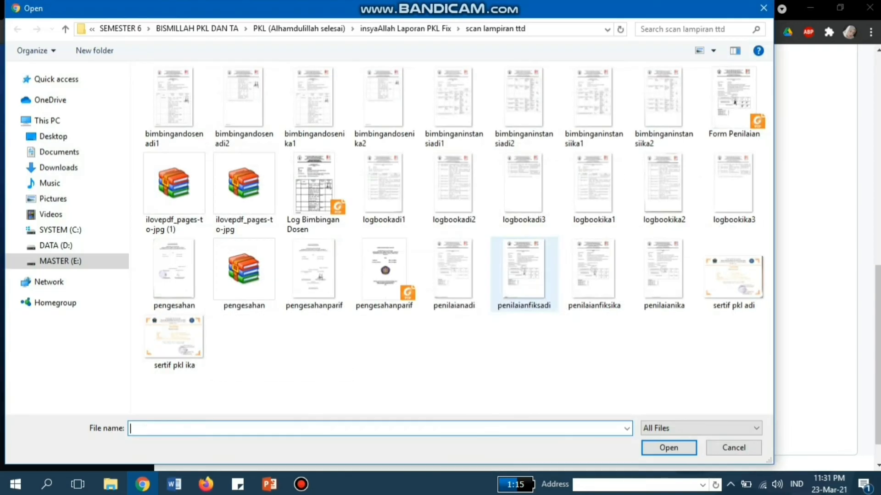
click(454, 275)
key(Return)
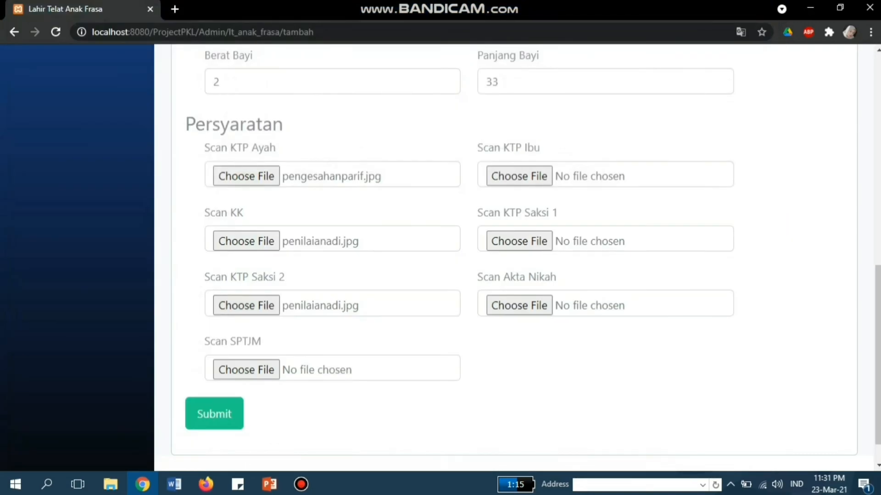
click(246, 369)
click(454, 274)
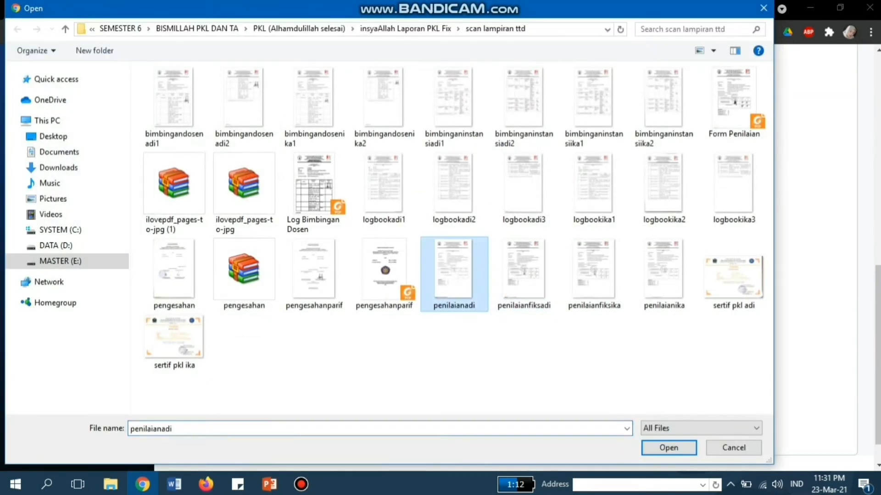
key(Return)
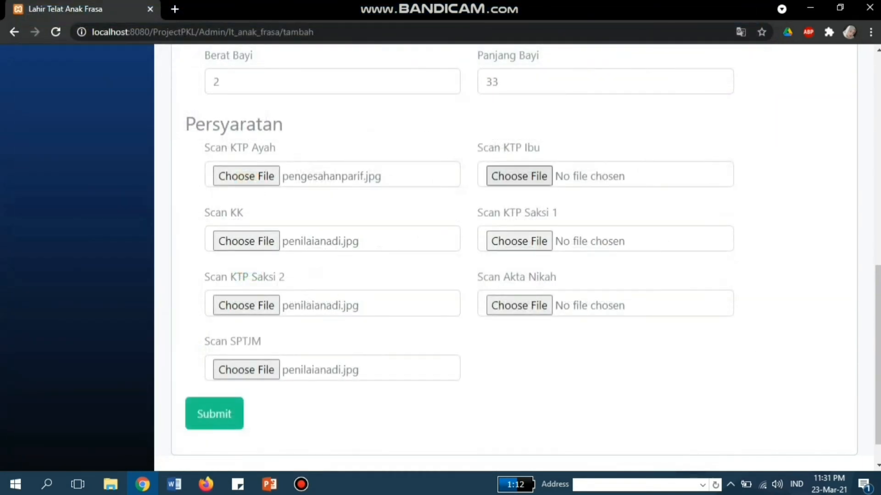
Step: Attach penilaianfiksadi to Scan KTP Ibu and penilaianfiksika to Scan KTP Saksi 1 and Akta Nikah
click(519, 176)
click(523, 274)
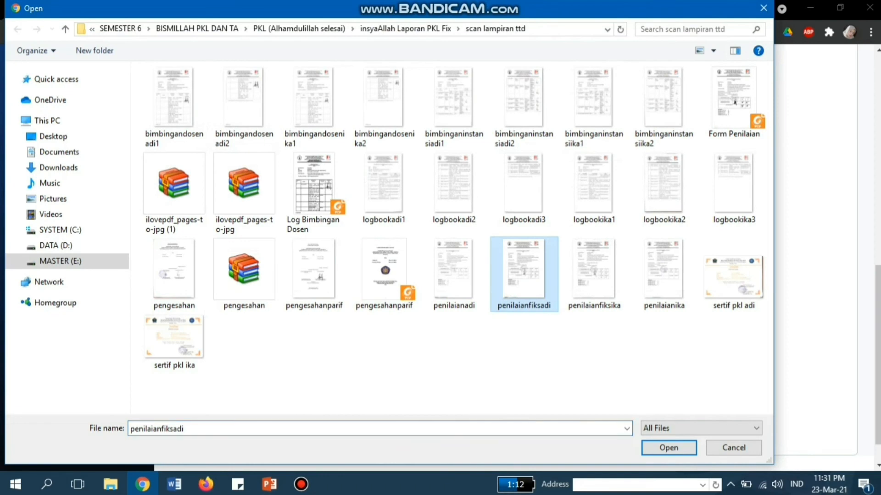
click(669, 448)
click(519, 240)
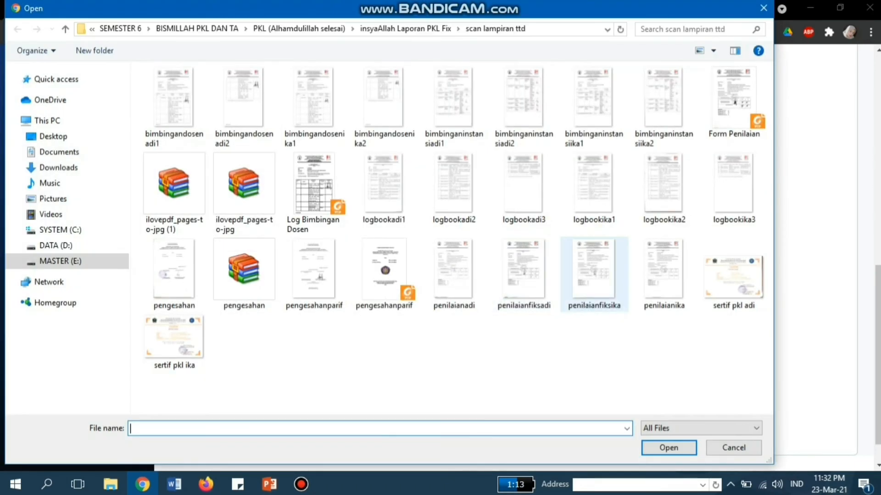
click(594, 275)
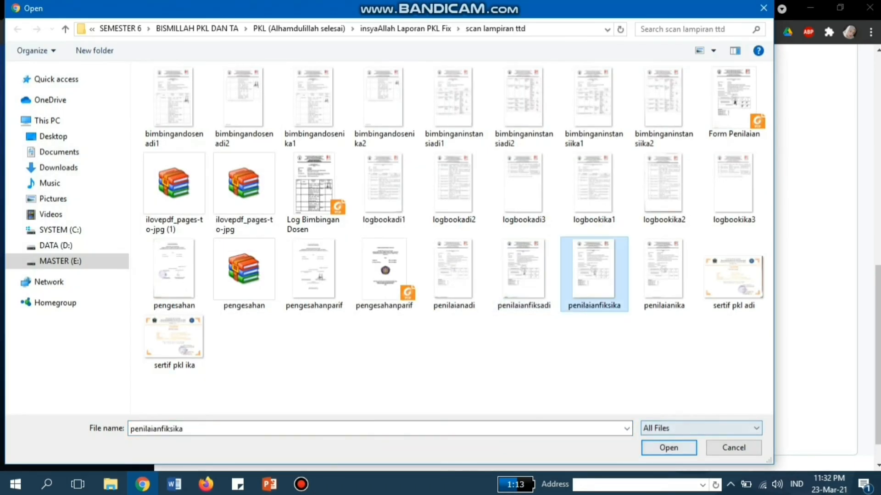
click(668, 448)
click(519, 305)
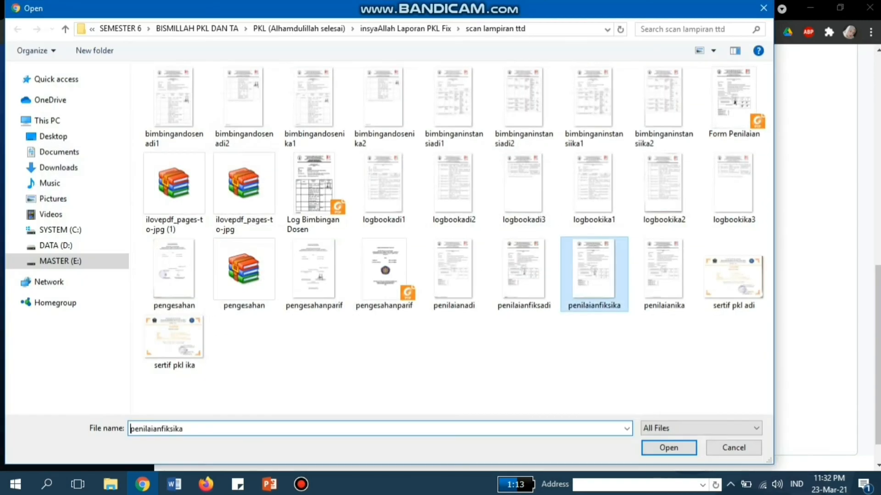
click(668, 448)
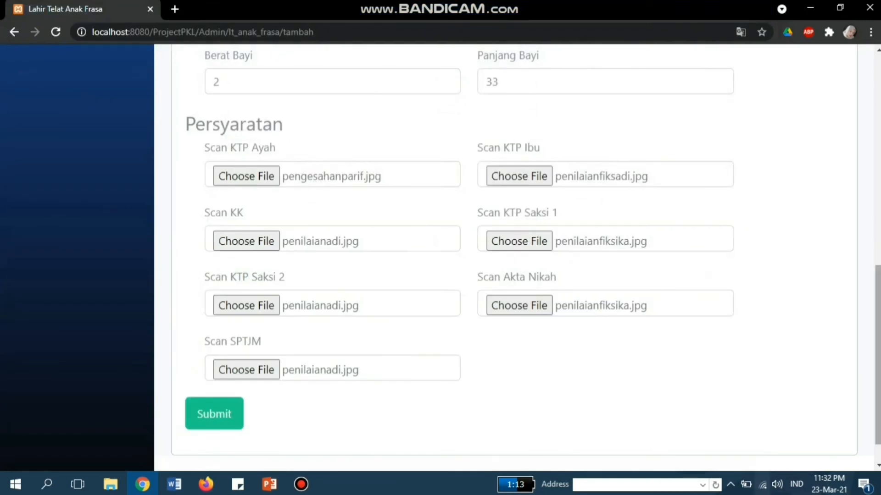
Step: Submit the completed Anak Frasa late-birth record
scroll(458, 257, up, 1)
scroll(459, 257, up, 3)
scroll(459, 257, down, 3)
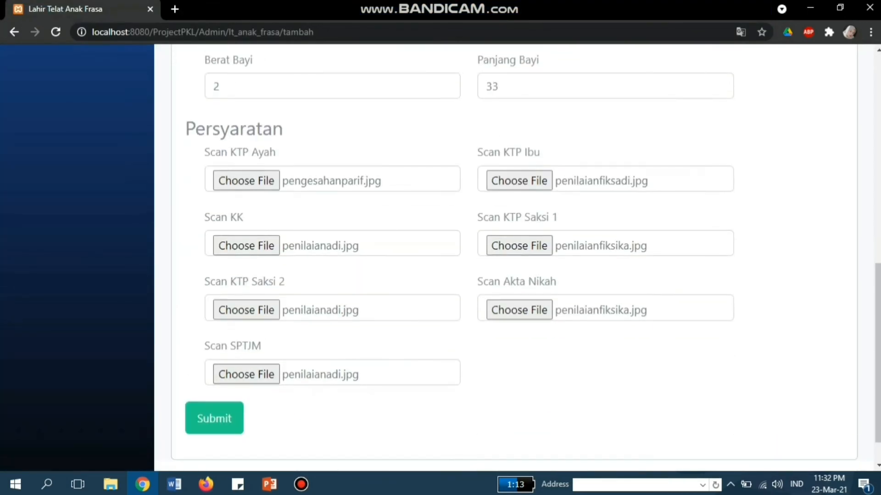
click(214, 418)
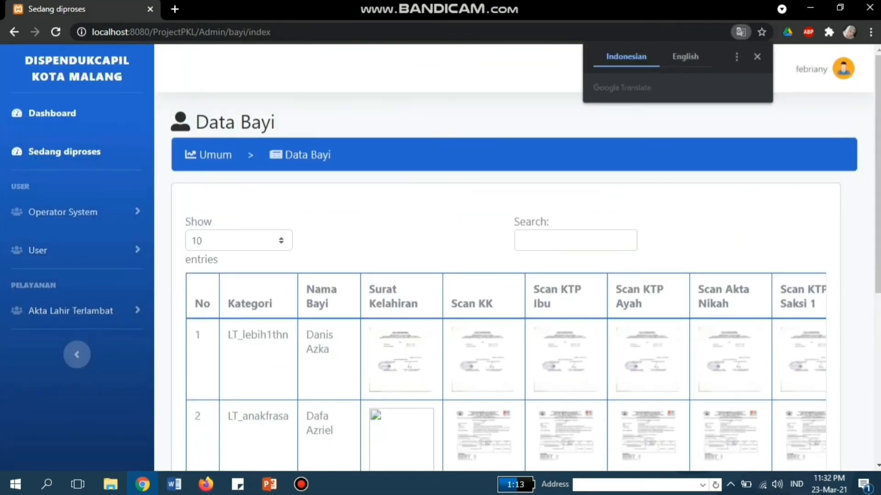
Step: Scroll the Data Bayi table to confirm the new LT_anakfrasa record sits in row 4
drag(877, 174, 878, 324)
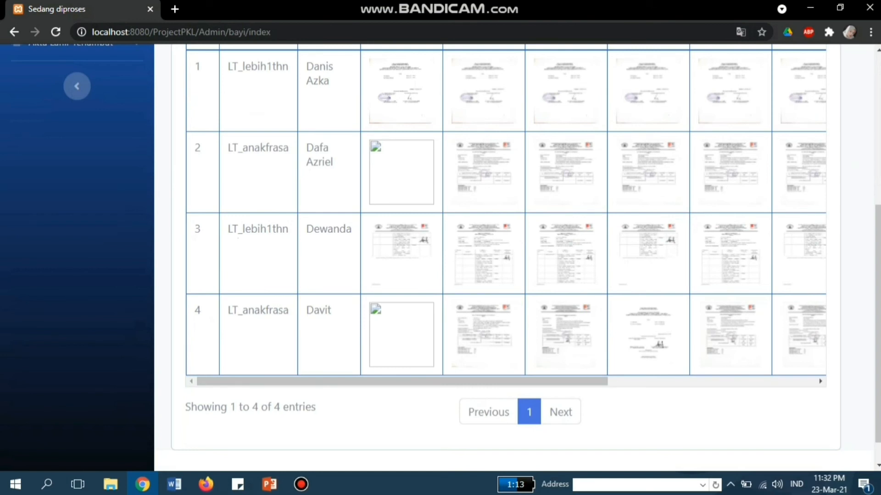
drag(878, 324, 878, 220)
click(70, 230)
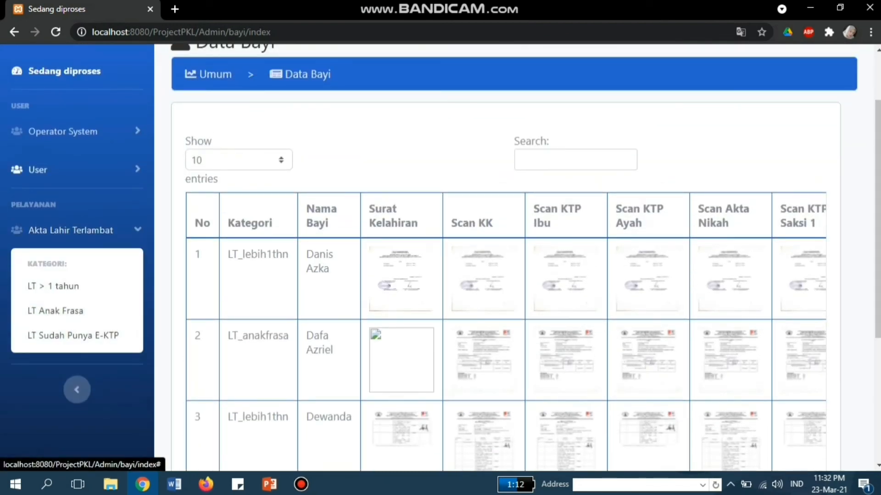
click(38, 169)
Step: Select the fifth resident's NIK in the Penduduk Kota Malang list
click(69, 254)
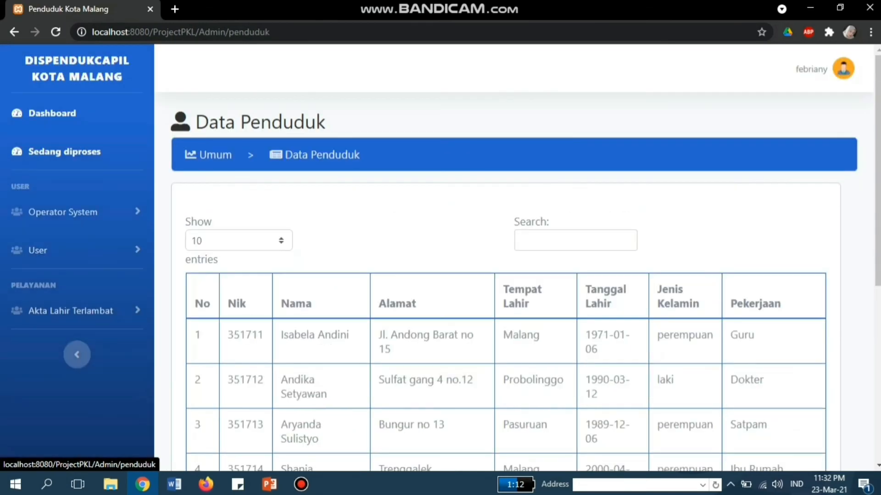
drag(878, 183, 878, 253)
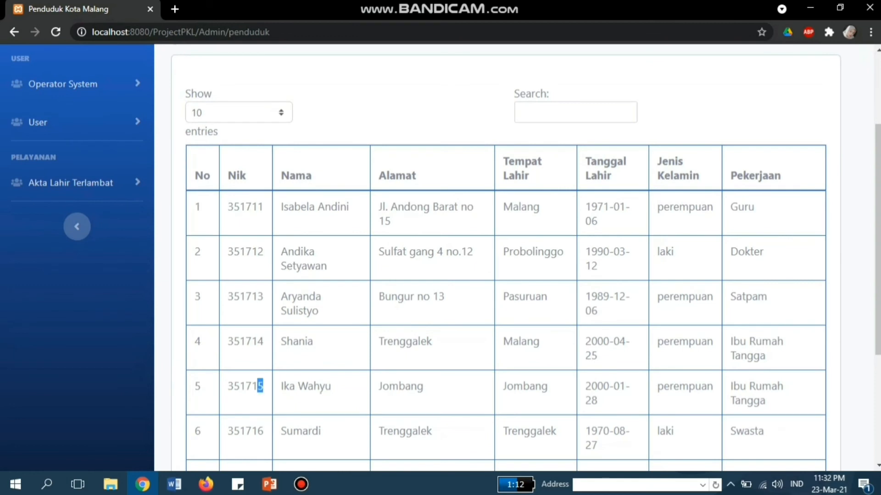
drag(258, 386, 234, 386)
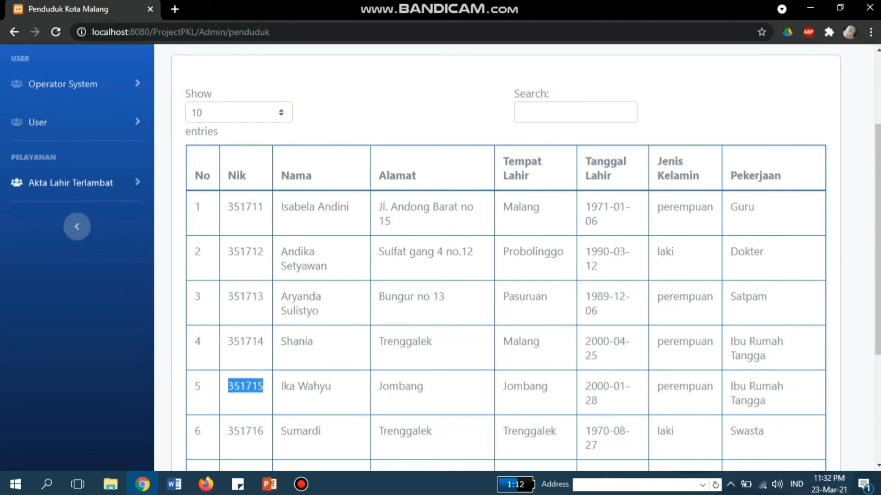
Step: Open a new Akta Lahir Terlambat Sudah Memiliki E-KTP add form
click(71, 183)
click(74, 288)
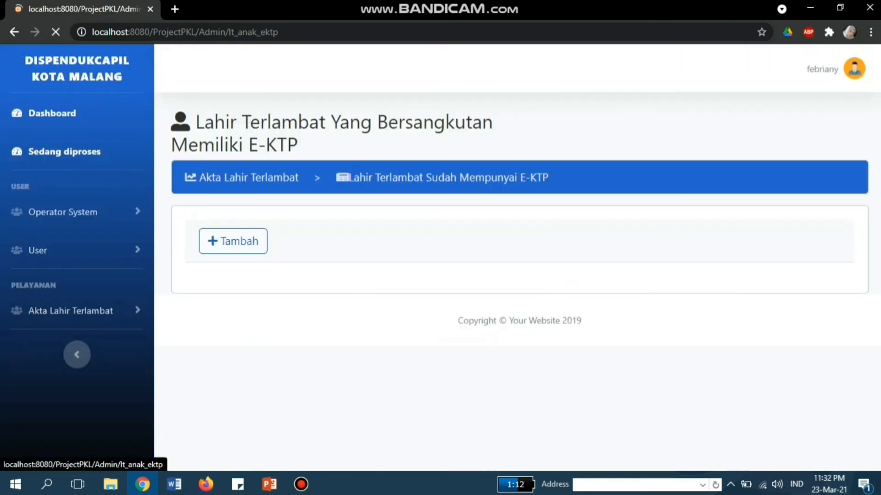
click(232, 242)
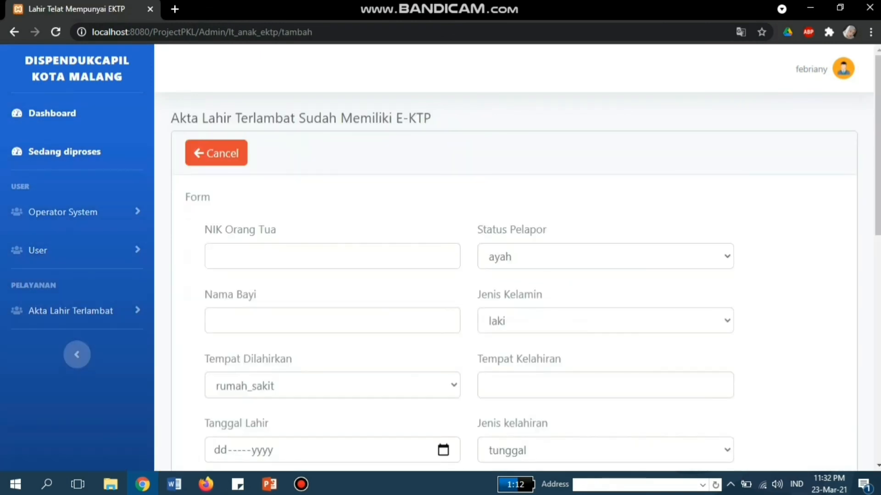
Step: Enter the parent's NIK and the baby's name on the e-KTP late-birth form
click(248, 256)
text(567514)
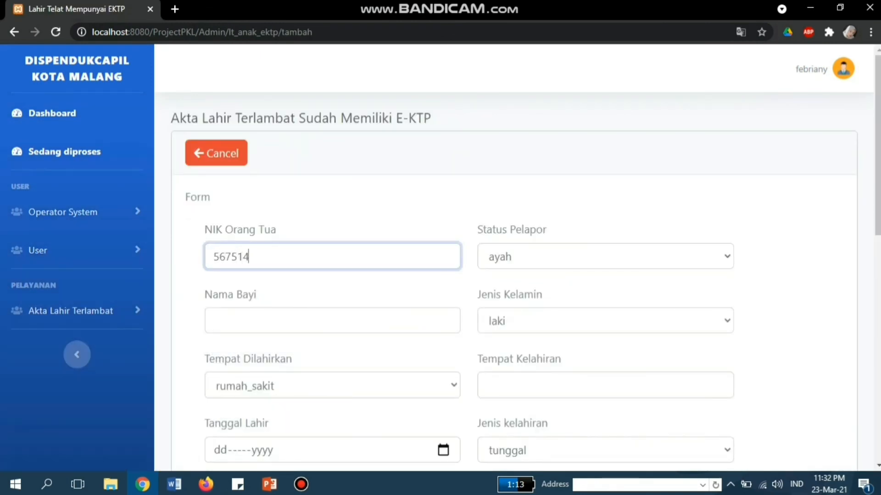
click(257, 321)
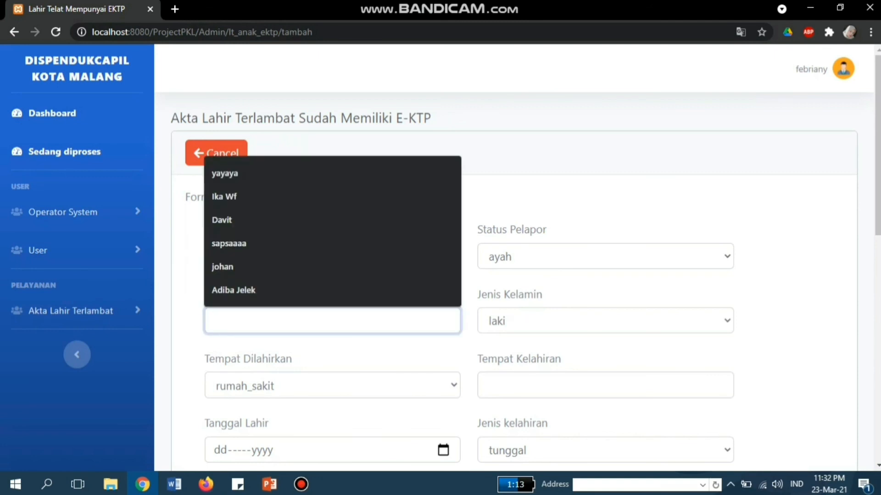
text(Syifa)
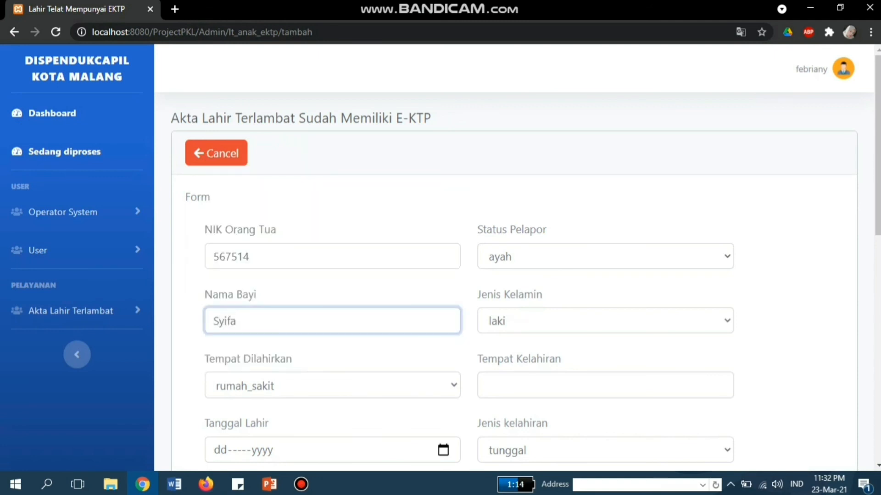
scroll(514, 256, down, 3)
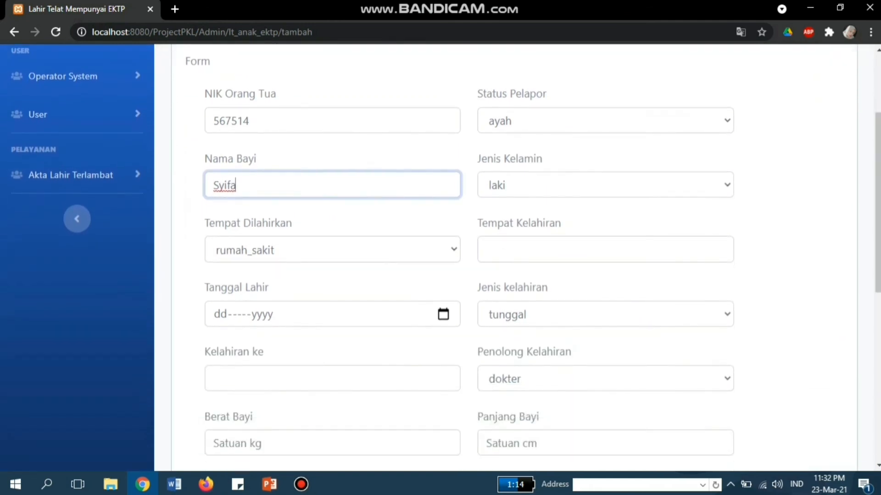
Step: Set sex perempuan, birthplace jombang, birth date 02-02-2012, birth order 1, weight 3, length 20
click(606, 185)
key(Down)
key(Return)
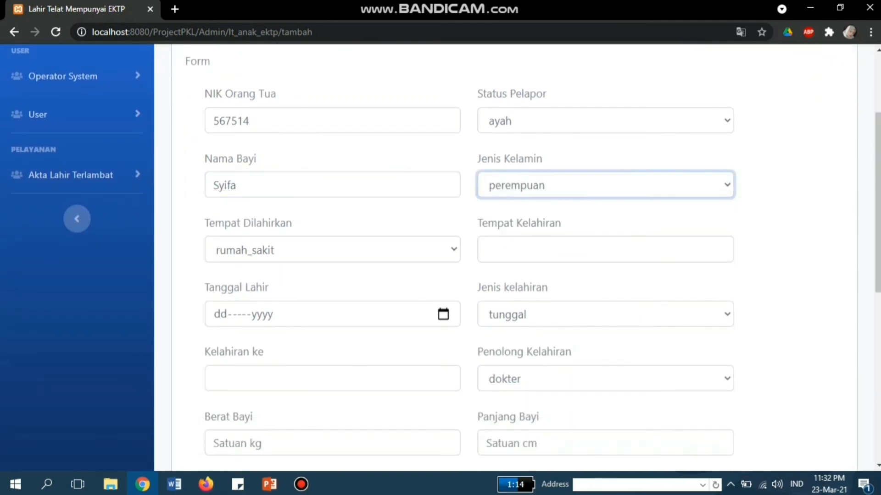
key(Tab)
text(jomba)
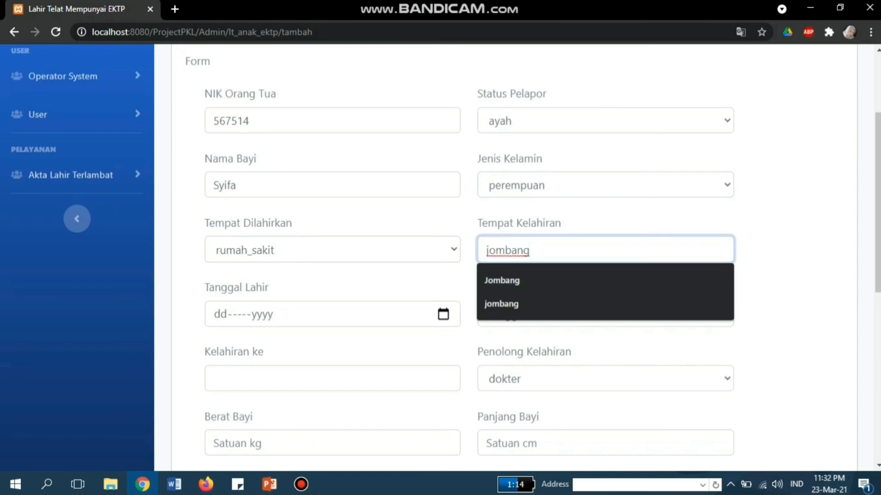
key(Tab)
text(02)
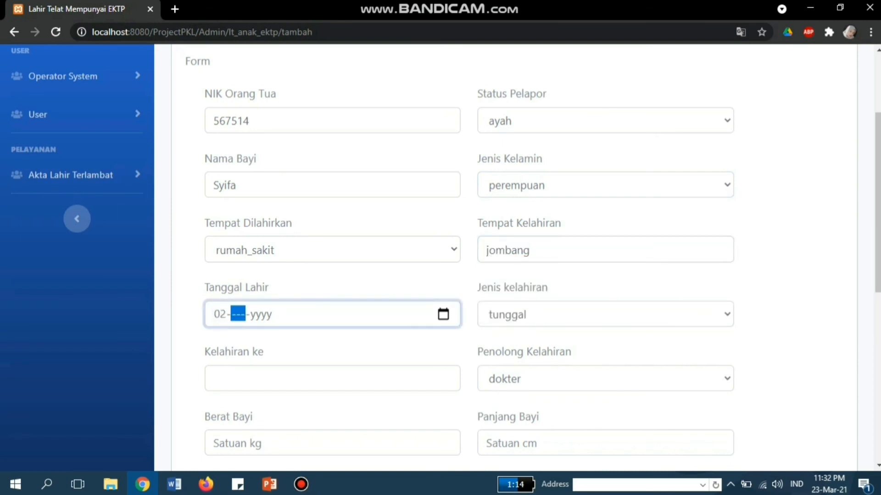
text(02-Feb-2012)
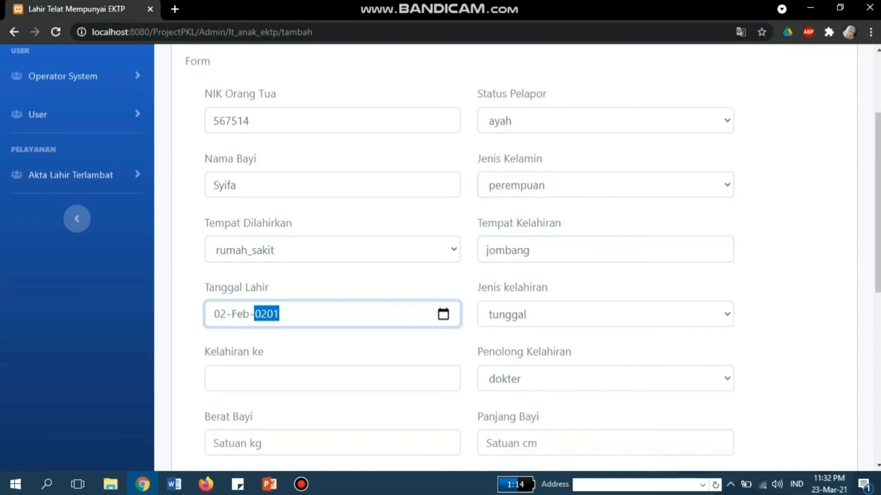
key(Tab)
text(1)
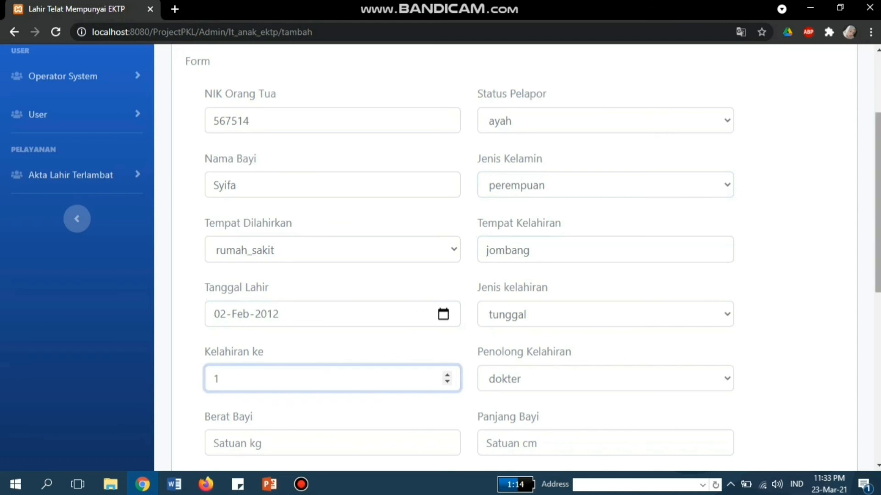
scroll(440, 256, down, 3)
key(Tab)
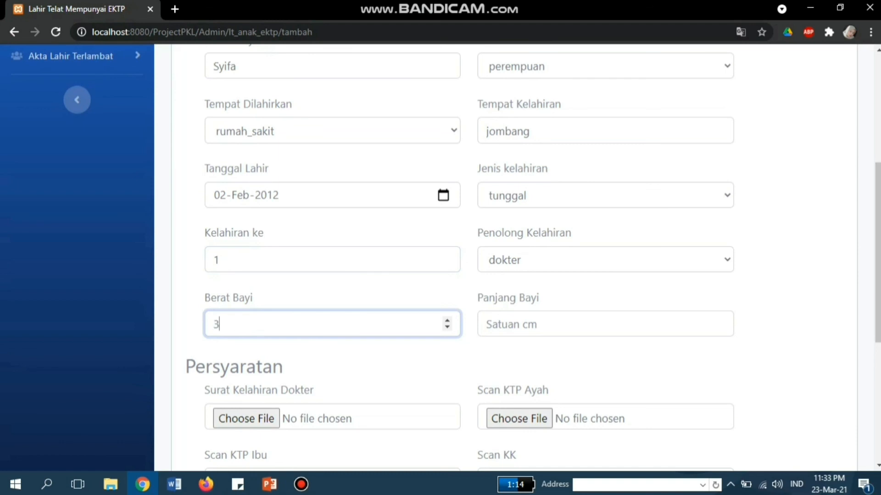
key(Tab)
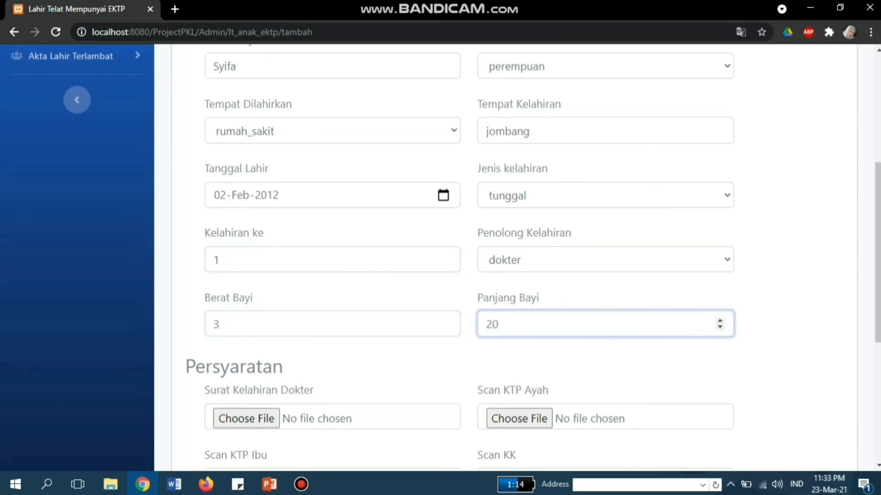
scroll(440, 257, down, 5)
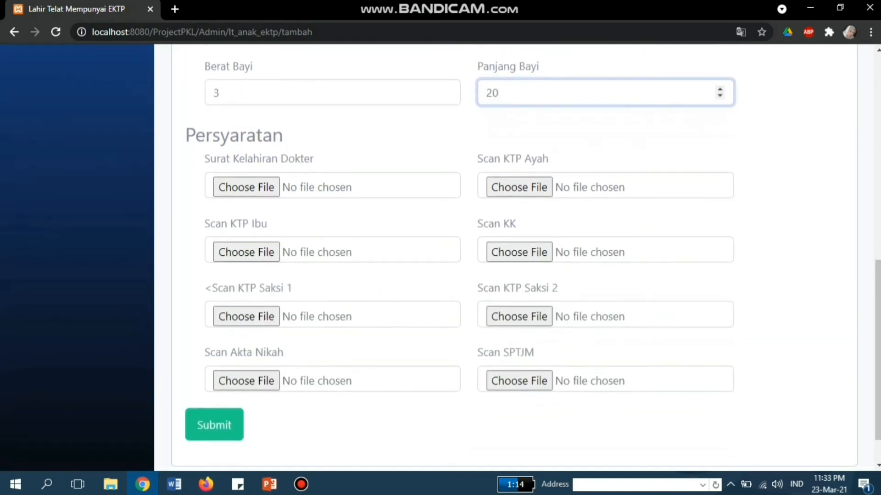
Step: Attach pengesahan.jpg to the doctor's birth letter, Scan KTP Ibu, KTP Saksi 1 and Akta Nikah
click(246, 187)
click(174, 271)
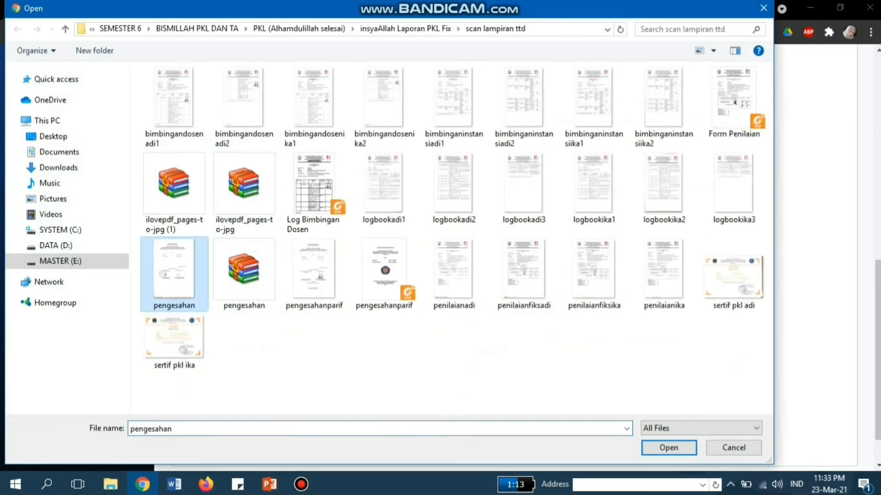
key(Return)
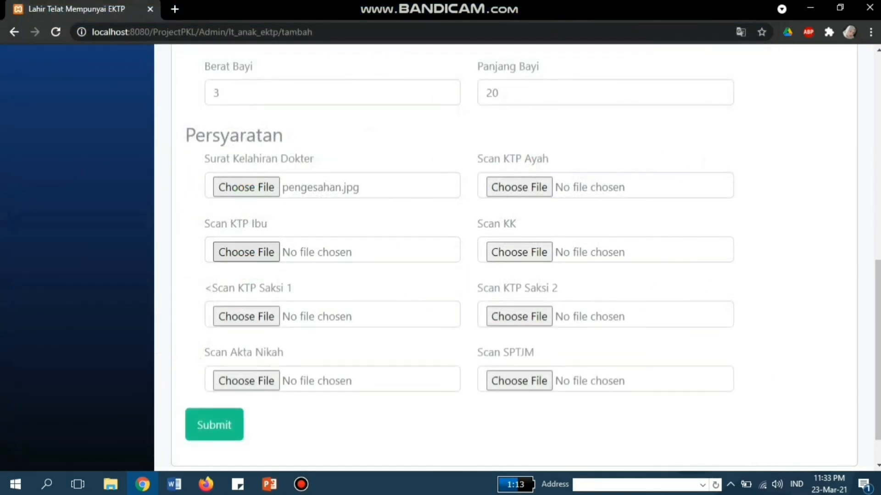
click(246, 252)
click(174, 274)
double_click(174, 274)
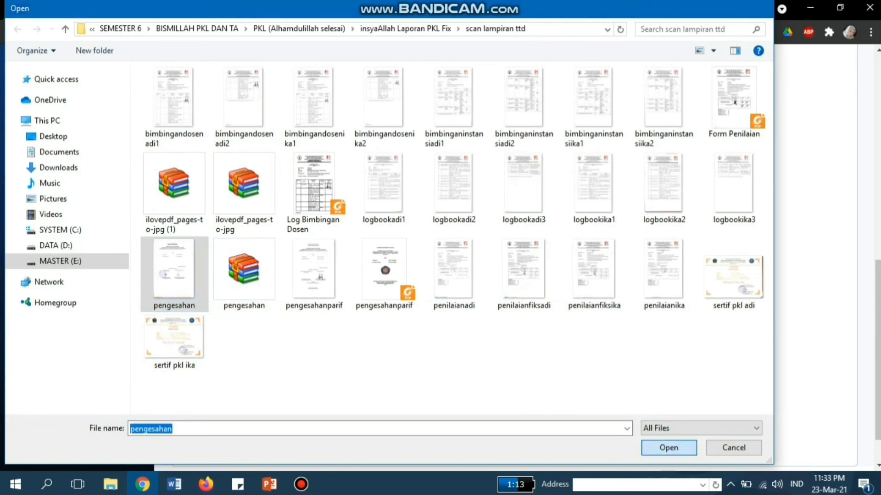
click(246, 317)
click(174, 274)
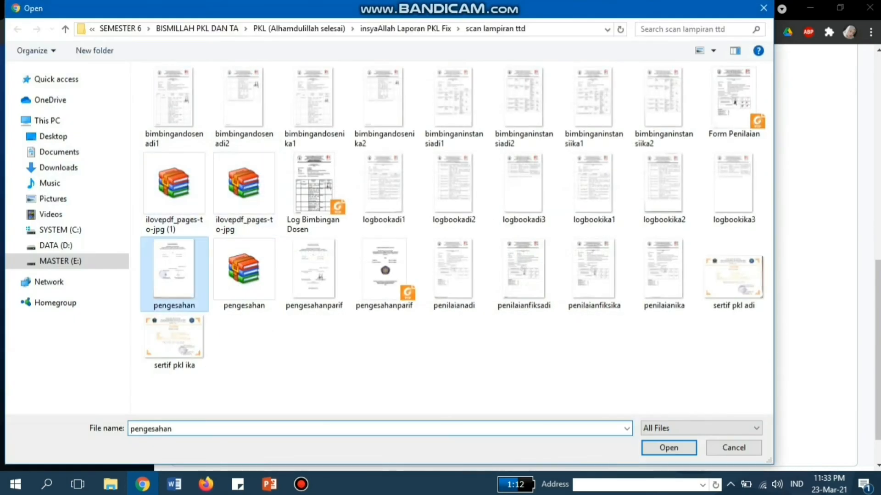
double_click(174, 274)
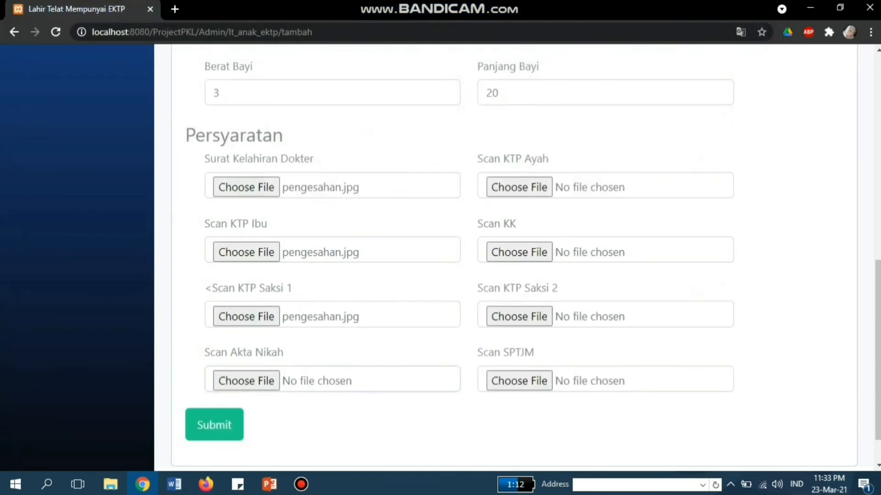
click(246, 381)
click(174, 274)
double_click(174, 275)
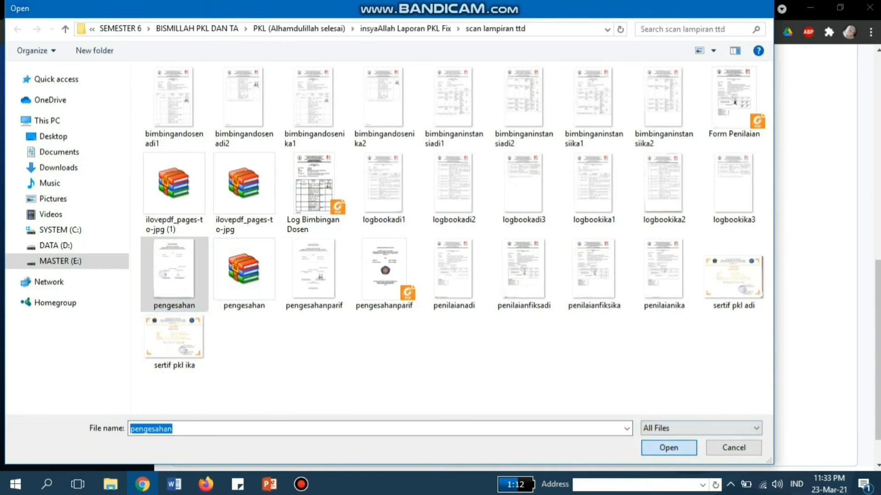
Step: Attach pengesahan.jpg to Scan KTP Ayah, KK, KTP Saksi 2 and SPTJM, then submit
click(519, 187)
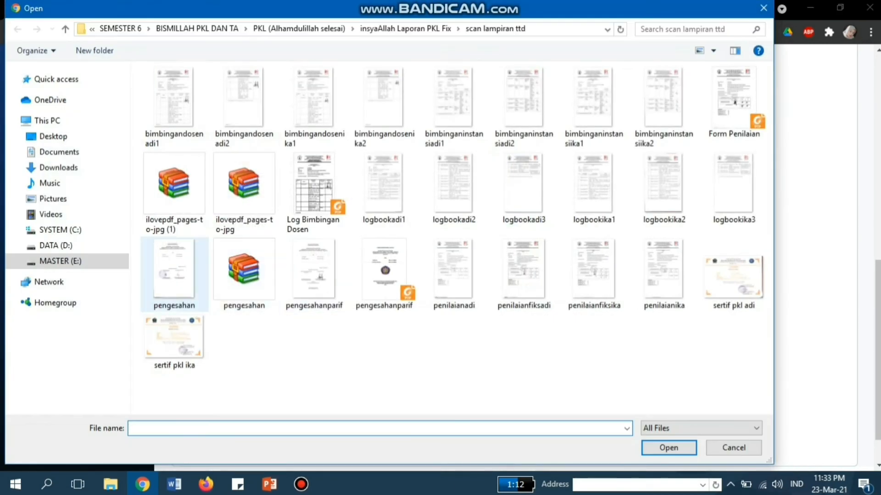
click(174, 274)
double_click(174, 274)
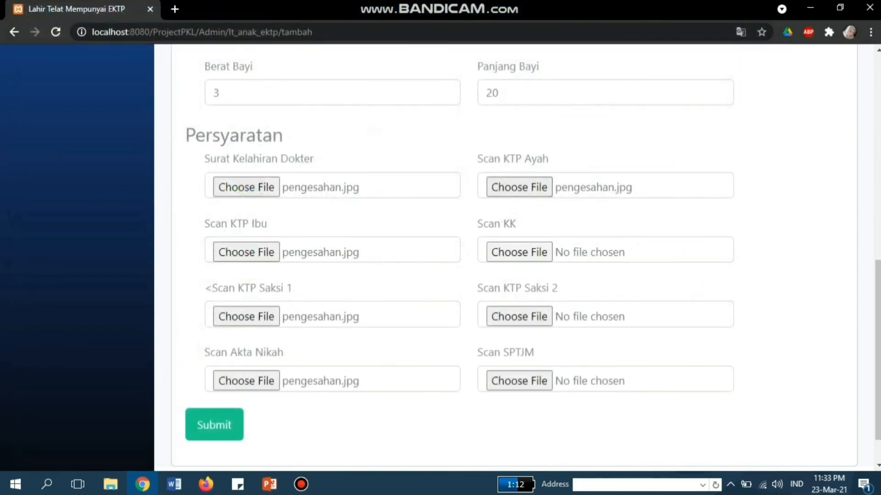
click(519, 252)
click(174, 274)
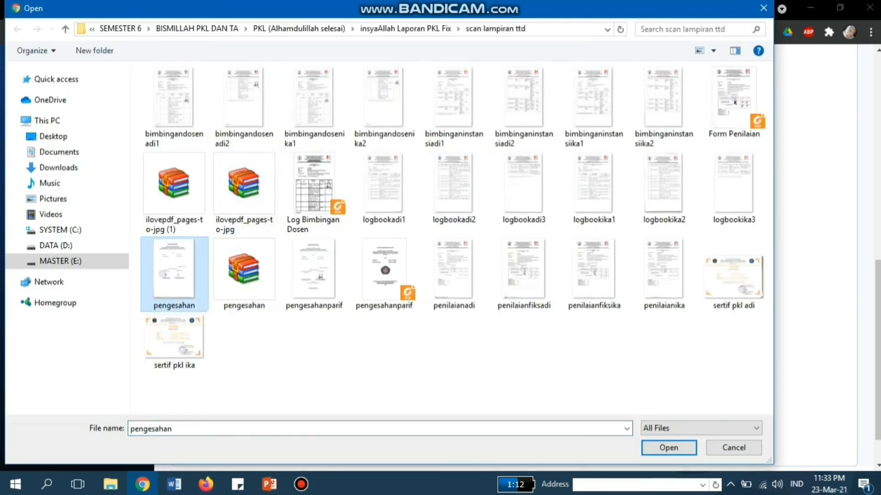
double_click(174, 274)
click(518, 314)
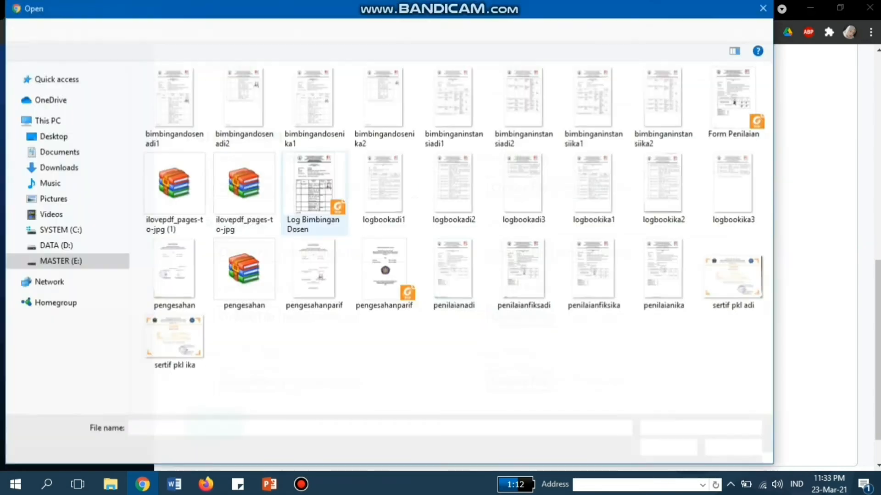
click(174, 275)
double_click(175, 274)
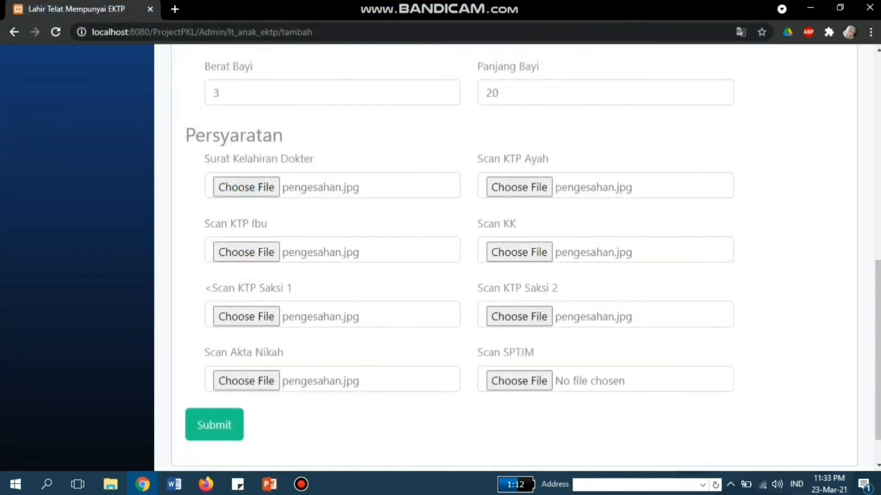
click(519, 377)
click(174, 275)
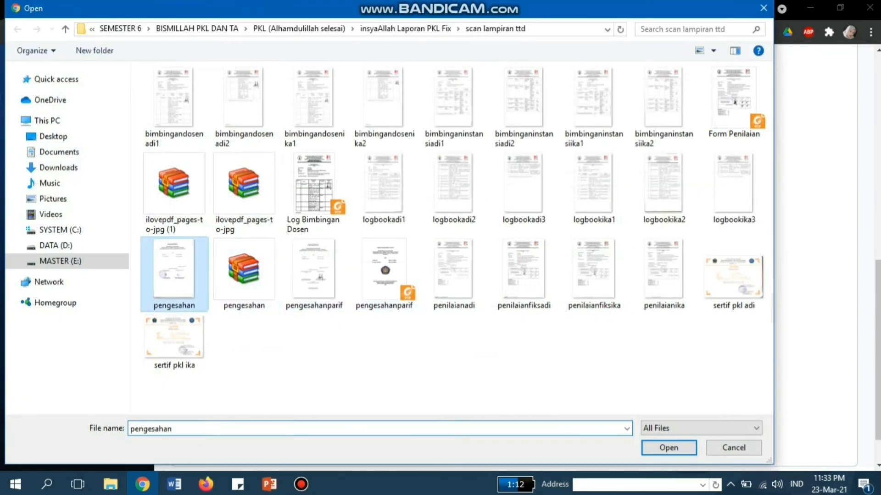
click(669, 448)
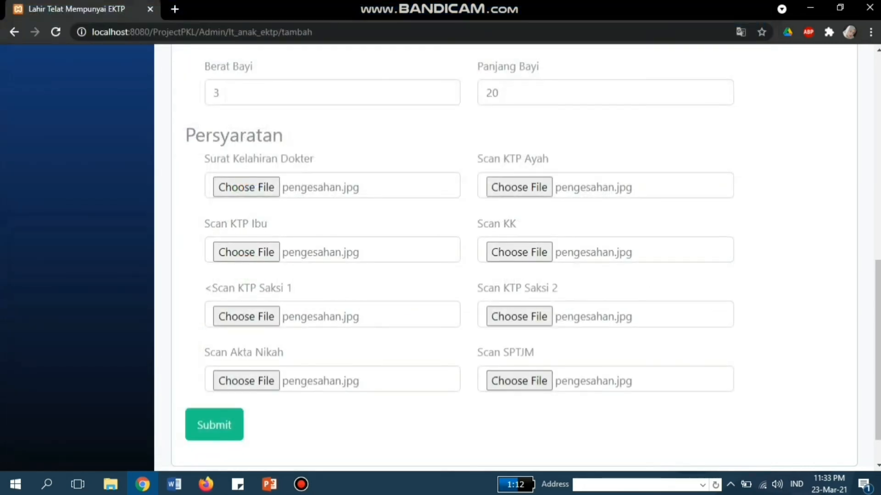
click(214, 424)
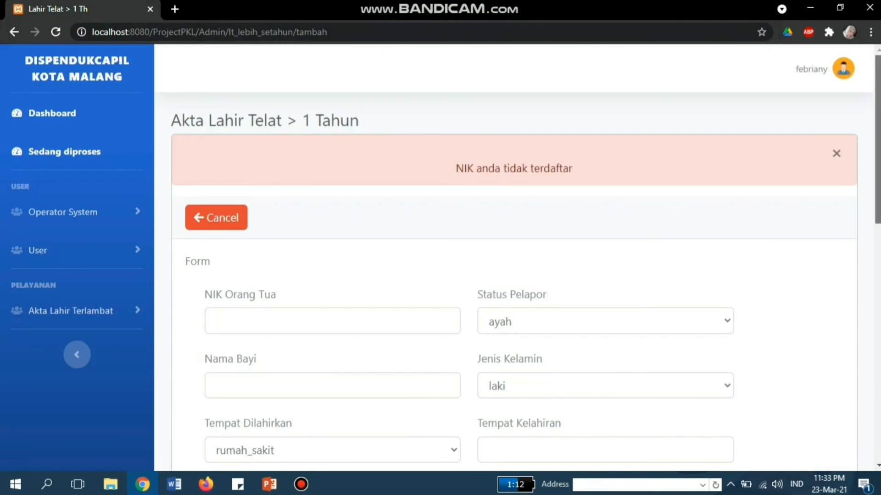
Step: Enter the parent's NIK, choose kakek as Status Pelapor, and begin the baby's name
scroll(514, 257, down, 12)
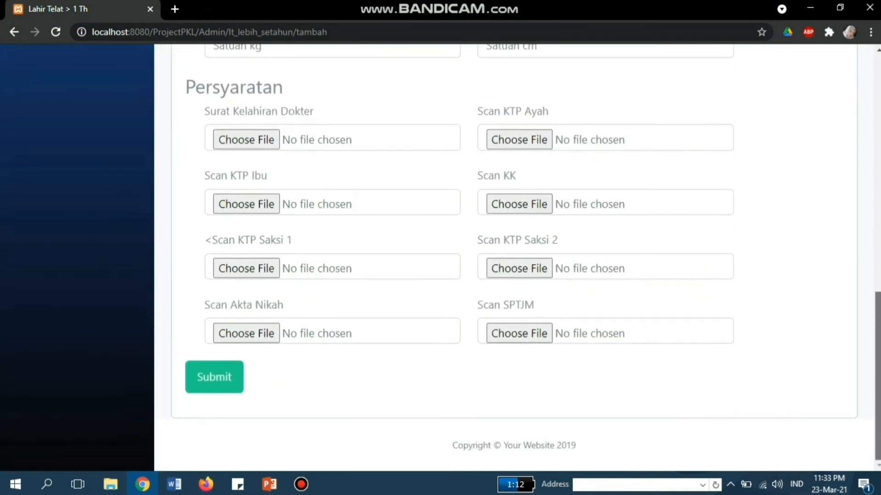
scroll(514, 256, up, 8)
scroll(513, 257, up, 3)
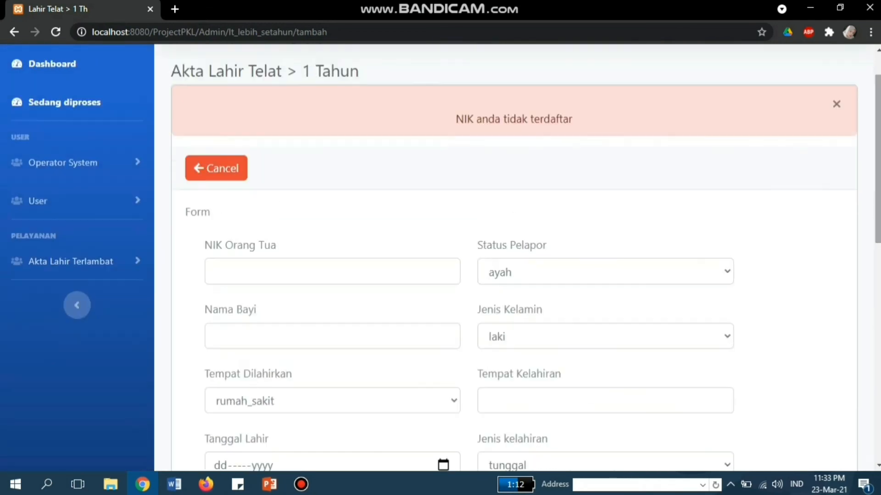
click(332, 271)
text(351715)
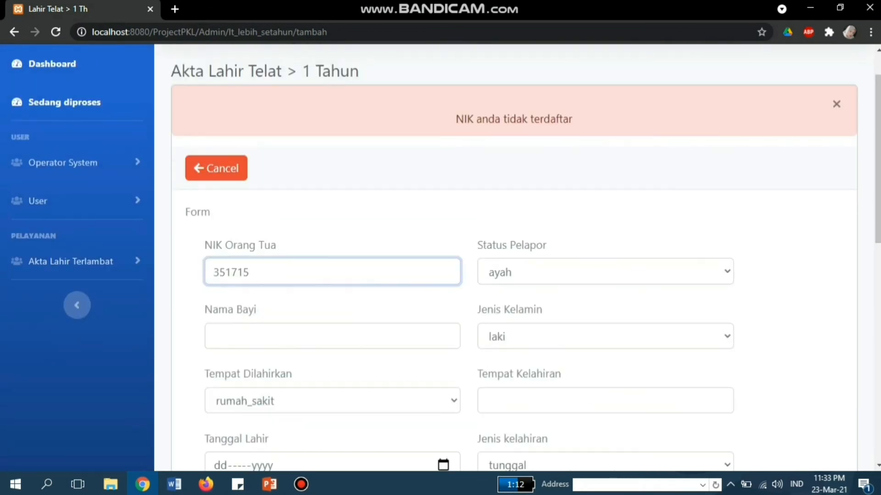
click(605, 272)
click(605, 323)
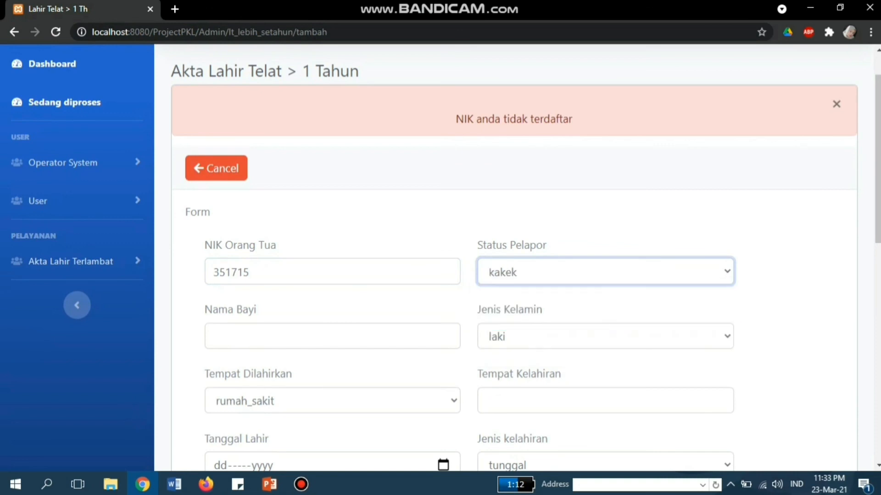
click(332, 337)
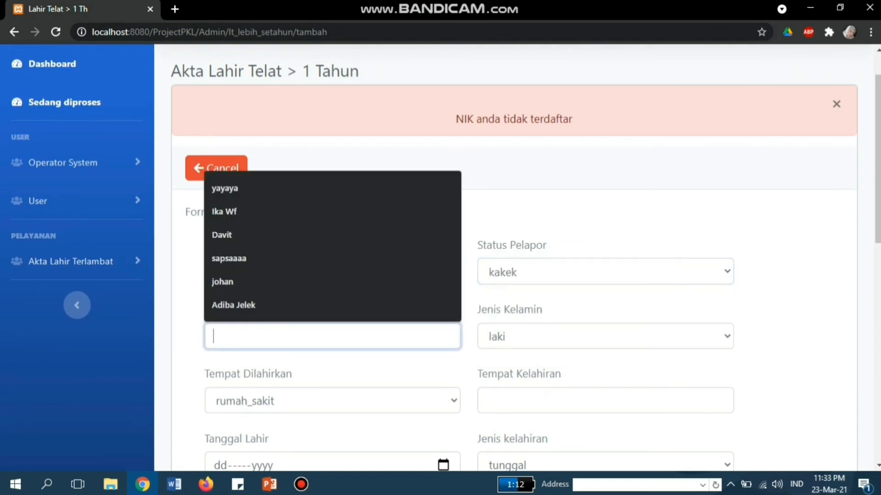
text(Dwi)
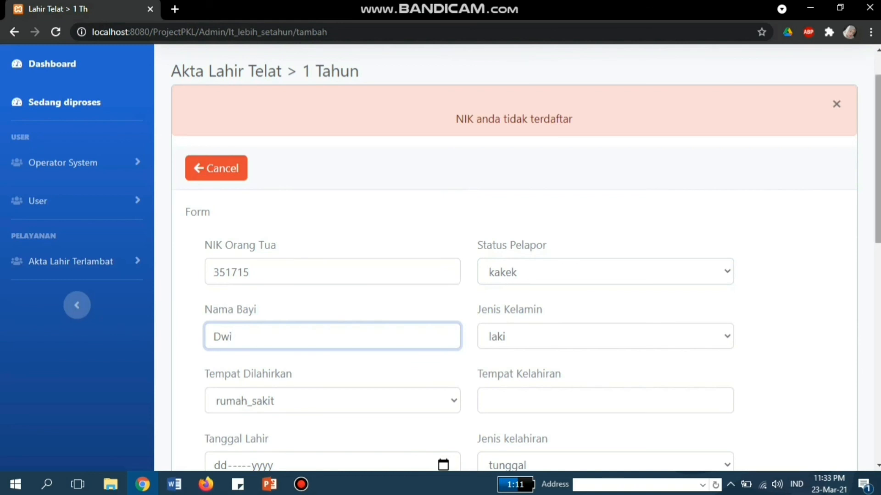
scroll(514, 275, down, 3)
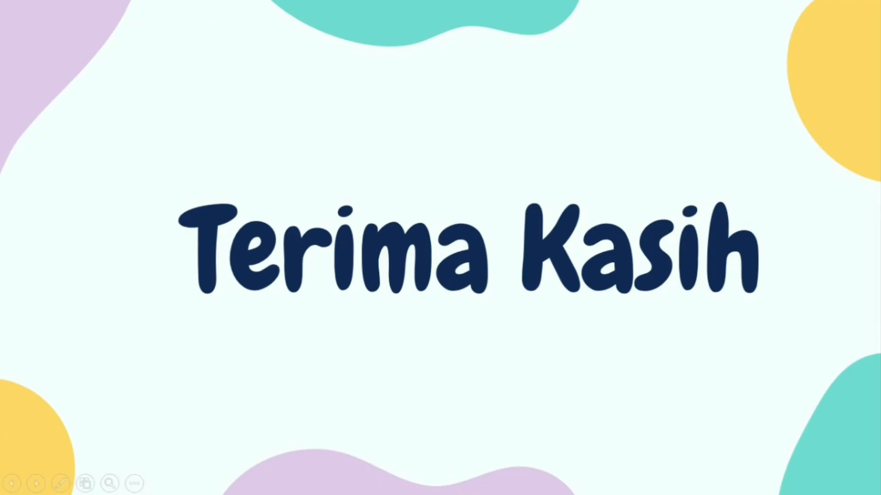